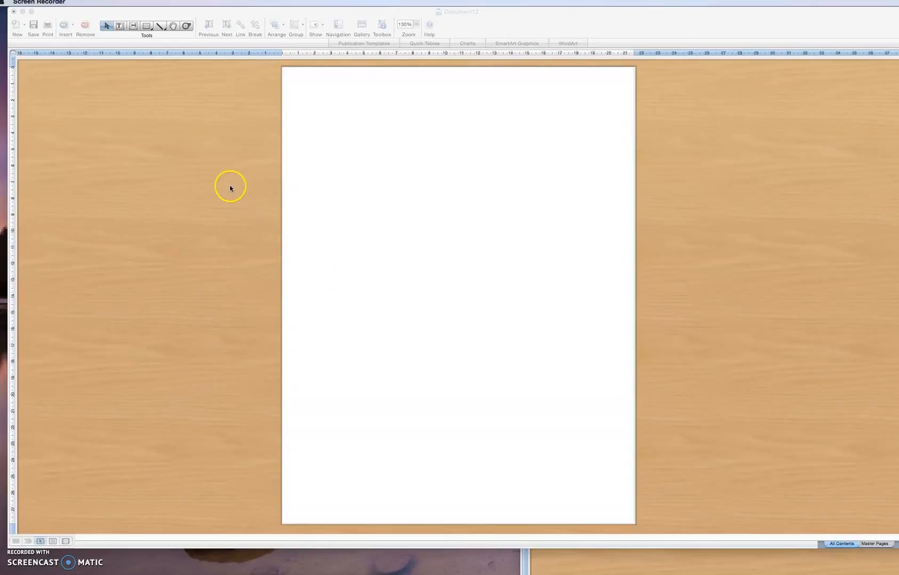
- Switch to Microsoft Word and put the blank document in Publishing Layout view
{"action": "left_click", "coordinate": [160, 7]}
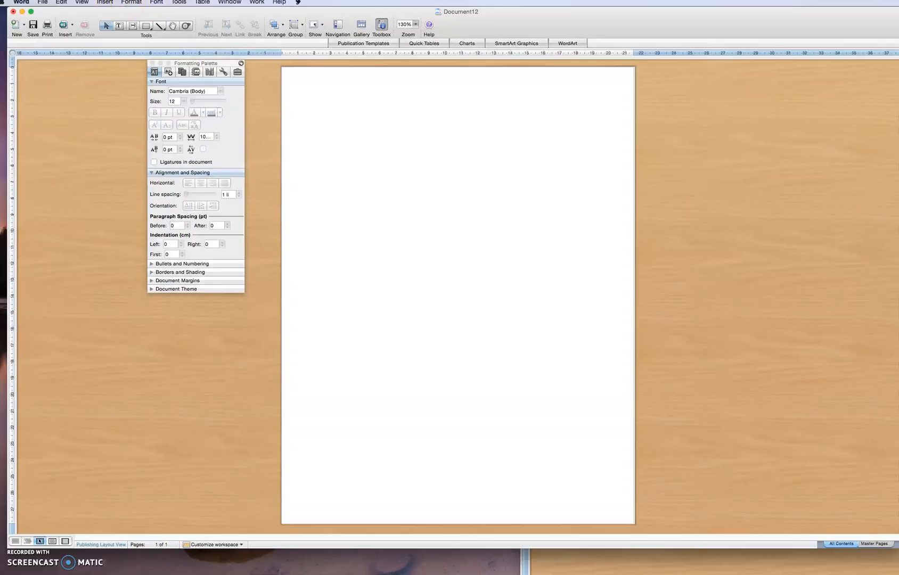
{"action": "left_click", "coordinate": [81, 2]}
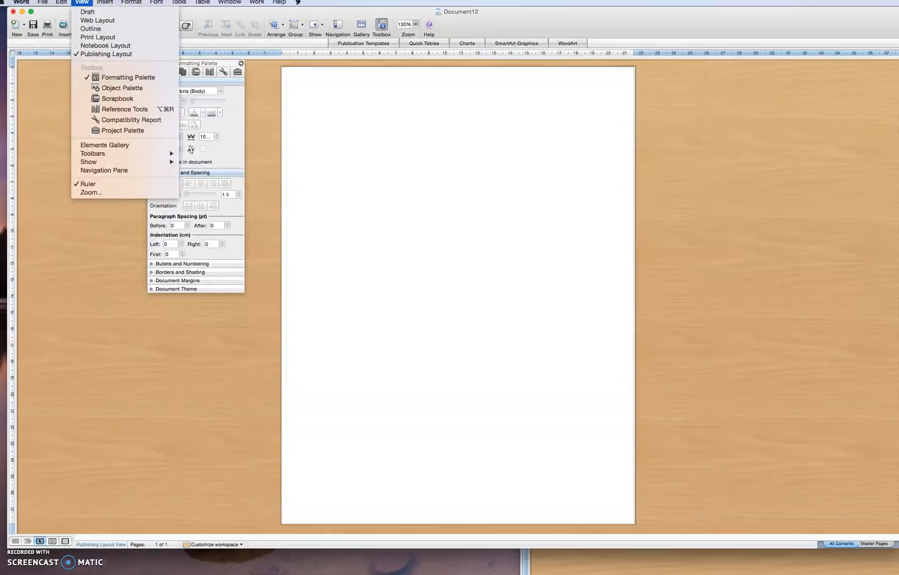
{"action": "left_click", "coordinate": [103, 55]}
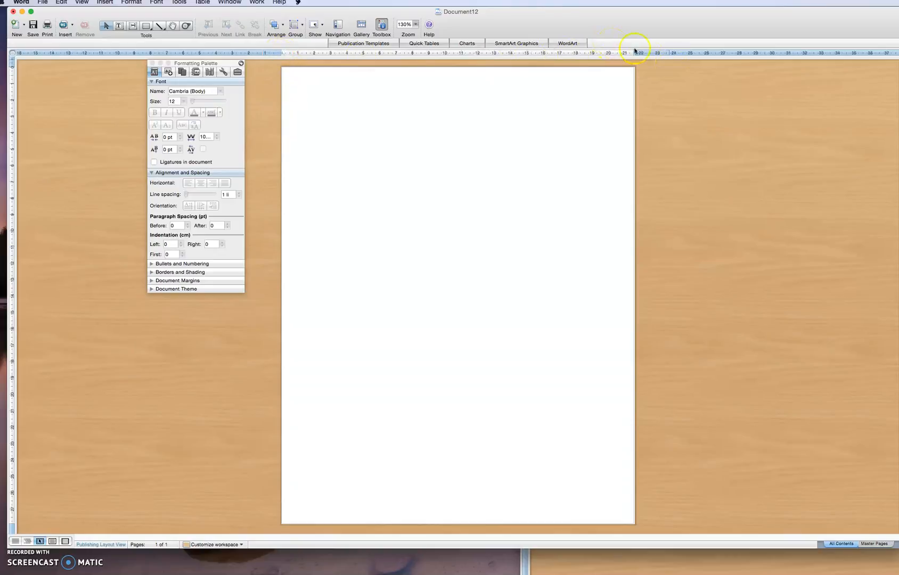
{"action": "left_click", "coordinate": [485, 172]}
{"action": "left_click", "coordinate": [104, 2]}
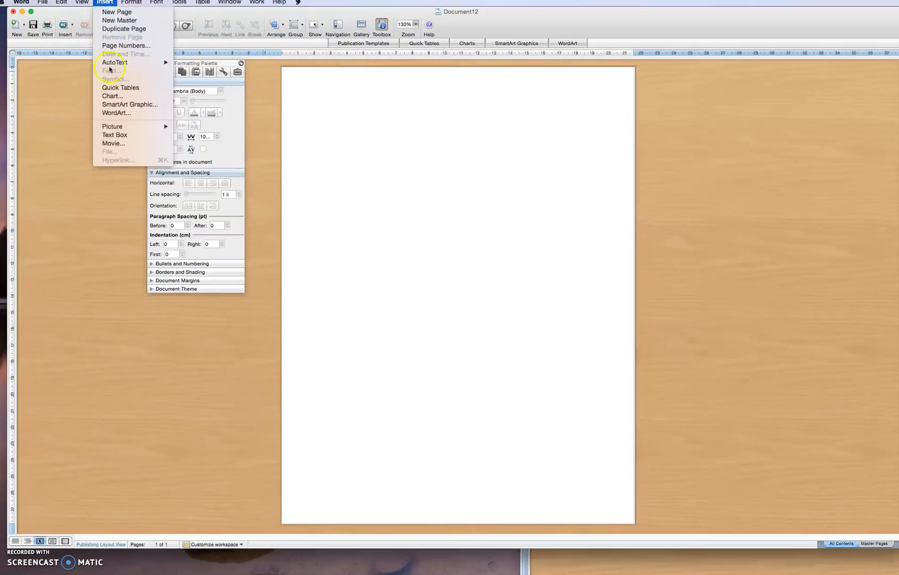
{"action": "mouse_move", "coordinate": [160, 126]}
{"action": "left_click", "coordinate": [199, 143]}
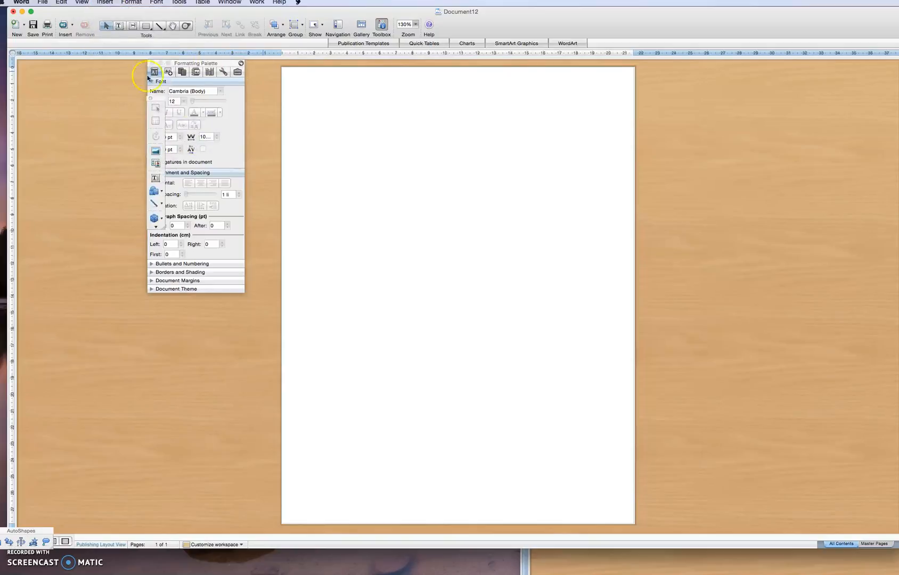
{"action": "left_click", "coordinate": [105, 3]}
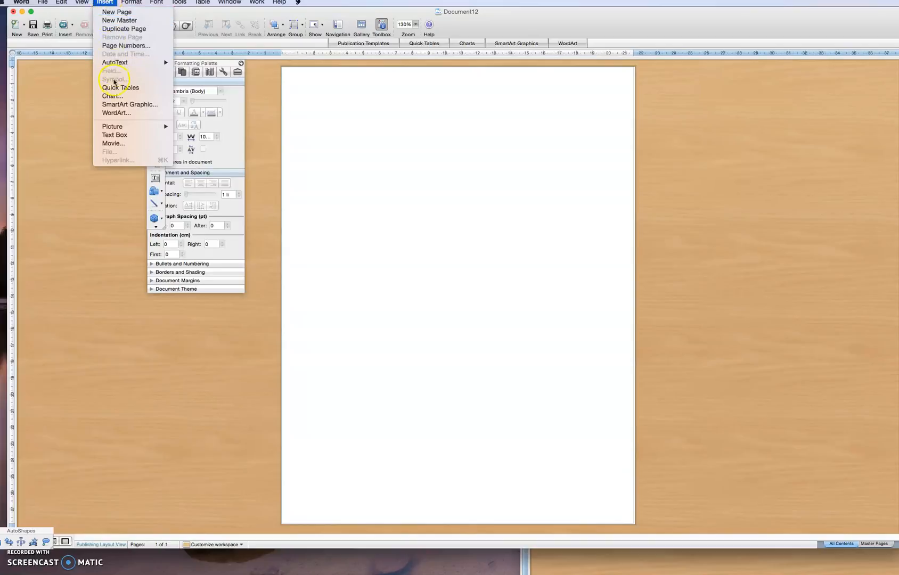
{"action": "left_click", "coordinate": [104, 155]}
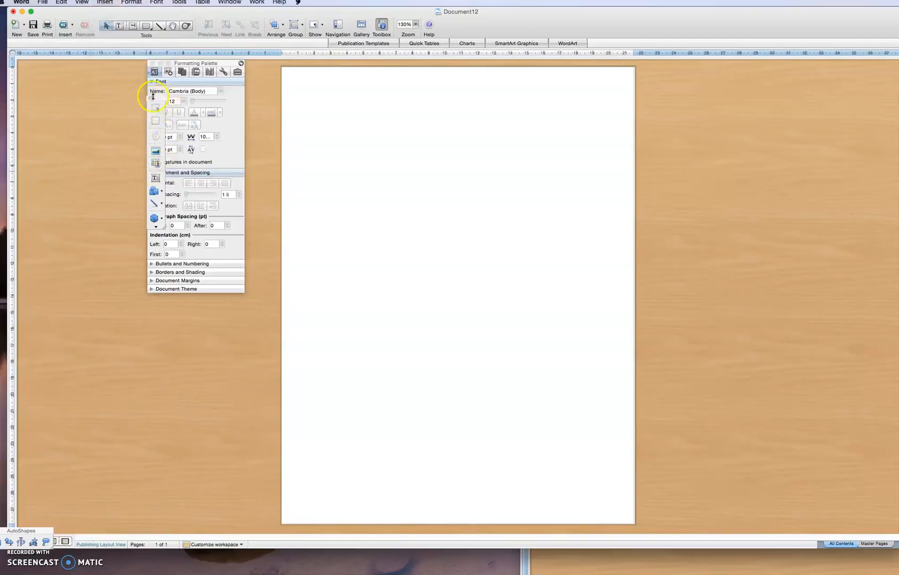
- Start inserting a picture from file and search for "chalkboard background"
{"action": "left_click", "coordinate": [105, 2]}
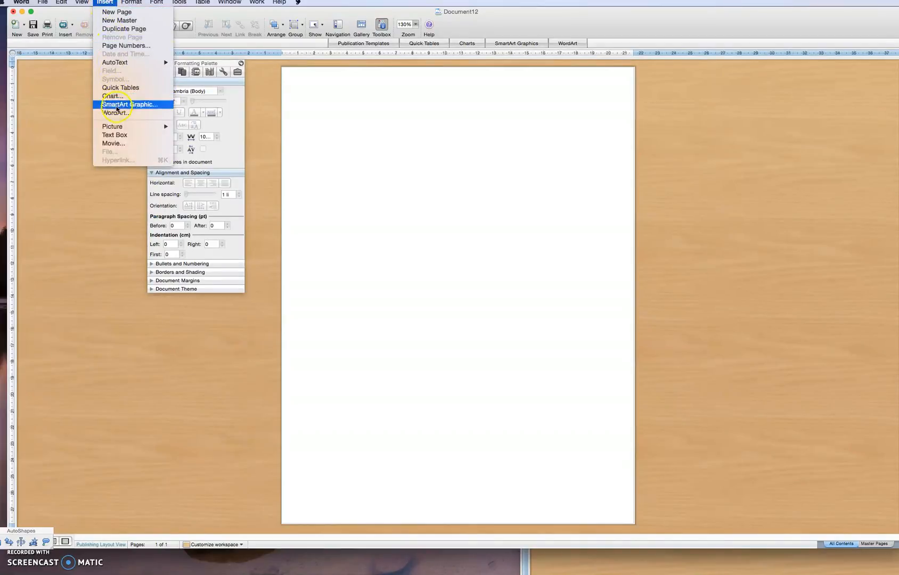
{"action": "mouse_move", "coordinate": [123, 127]}
{"action": "left_click", "coordinate": [187, 137]}
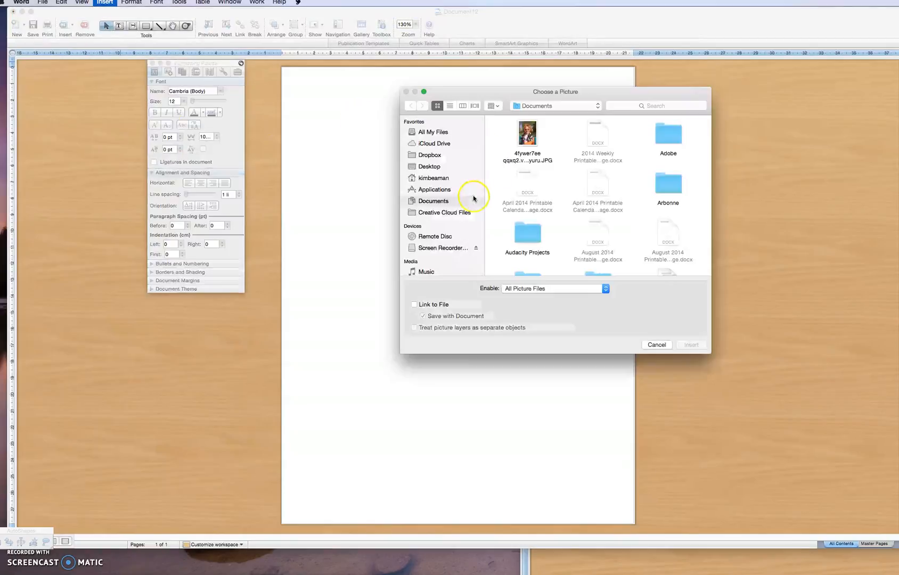
{"action": "left_click", "coordinate": [629, 106]}
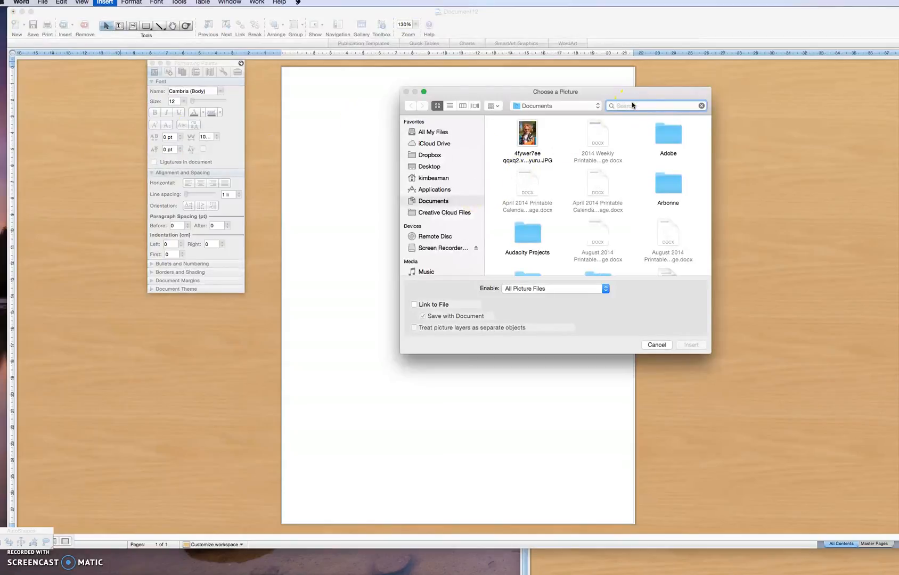
{"action": "type", "text": "b"}
{"action": "key", "text": "BackSpace"}
{"action": "type", "text": "c"}
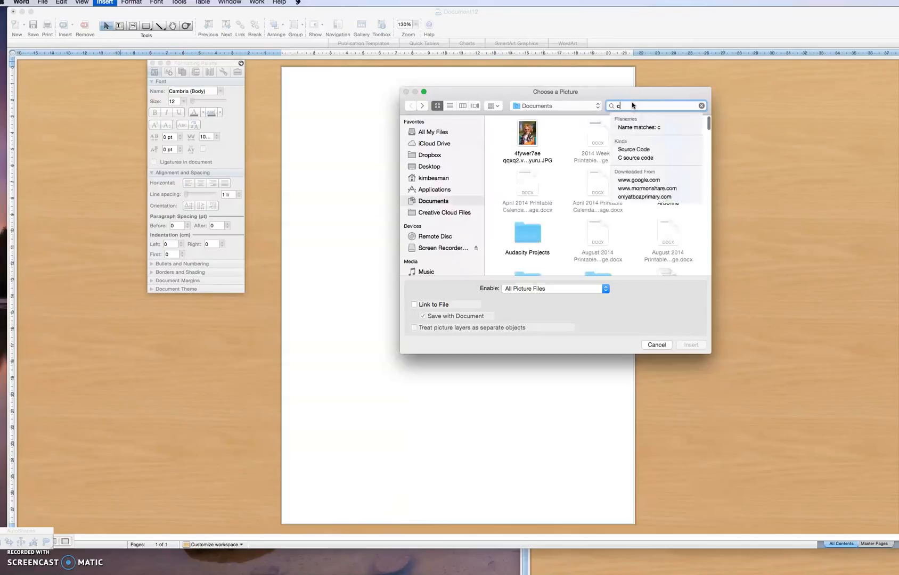
{"action": "type", "text": "halkbarooar"}
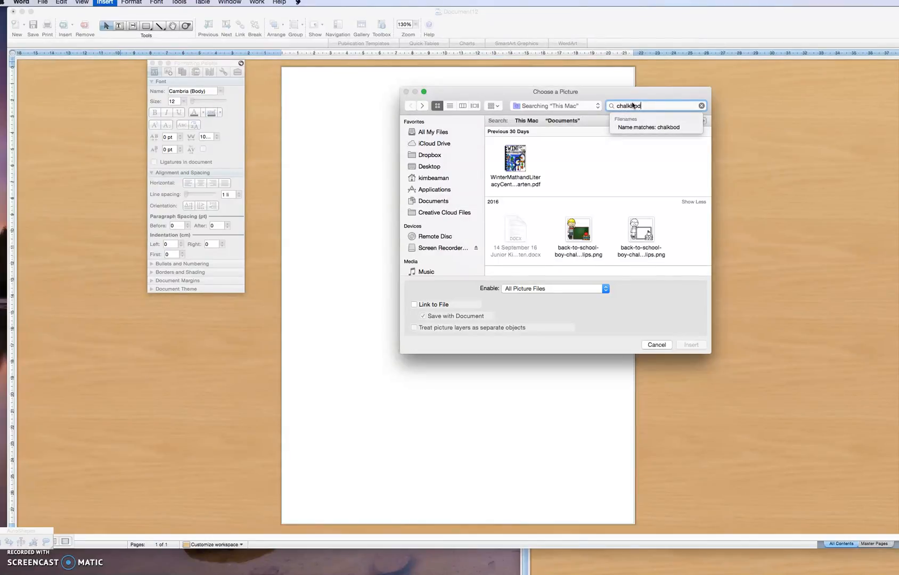
{"action": "type", "text": "d background"}
{"action": "key", "text": "Return"}
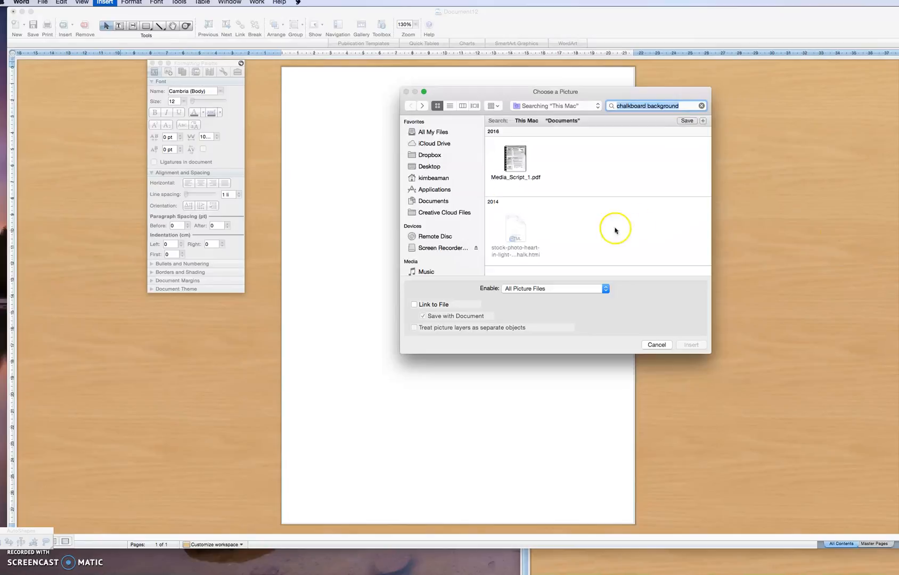
- Insert the first CHALKBOARD BACKGROUND.jpg image from the search results
{"action": "scroll", "coordinate": [586, 218], "scroll_direction": "down", "scroll_amount": 3}
{"action": "left_click", "coordinate": [567, 225]}
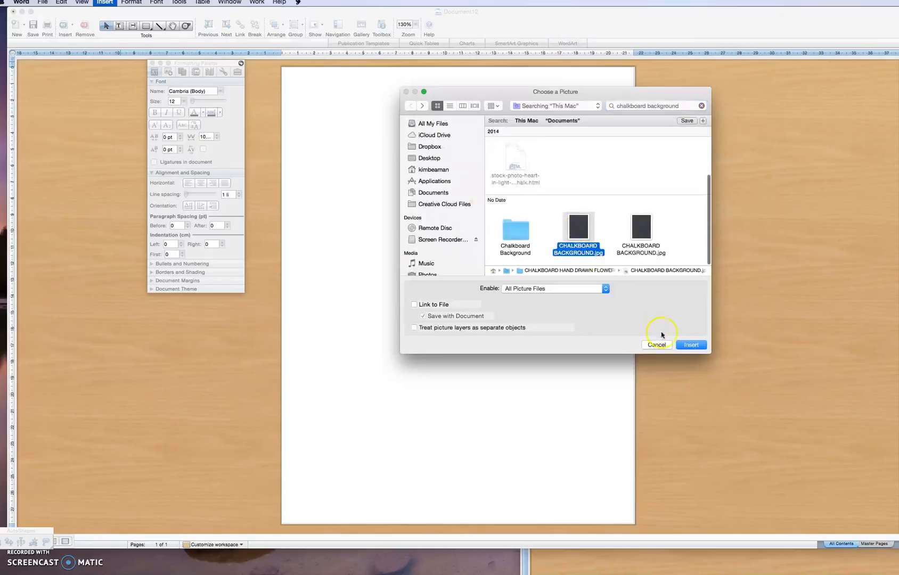
{"action": "left_click", "coordinate": [686, 345]}
- Move the chalkboard picture to the page's upper-left corner and stretch it to cover the whole page
{"action": "left_click_drag", "start_coordinate": [507, 290], "coordinate": [462, 217]}
{"action": "left_click", "coordinate": [454, 141]}
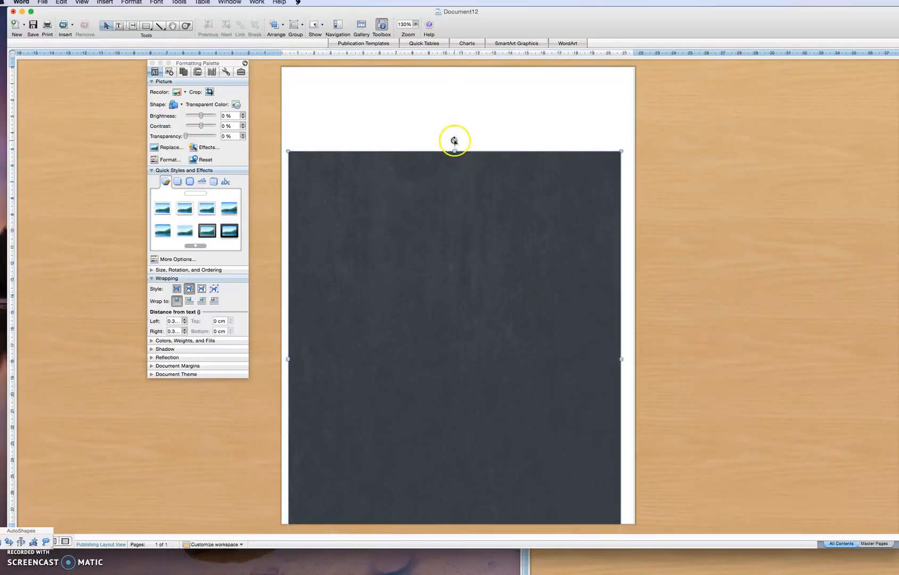
{"action": "mouse_move", "coordinate": [454, 141]}
{"action": "left_mouse_down"}
{"action": "mouse_move", "coordinate": [404, 151]}
{"action": "mouse_move", "coordinate": [543, 156]}
{"action": "mouse_move", "coordinate": [517, 143]}
{"action": "mouse_move", "coordinate": [454, 141]}
{"action": "left_mouse_up"}
{"action": "left_click_drag", "start_coordinate": [471, 211], "coordinate": [460, 128]}
{"action": "left_click", "coordinate": [545, 272]}
{"action": "left_click_drag", "start_coordinate": [611, 479], "coordinate": [639, 514]}
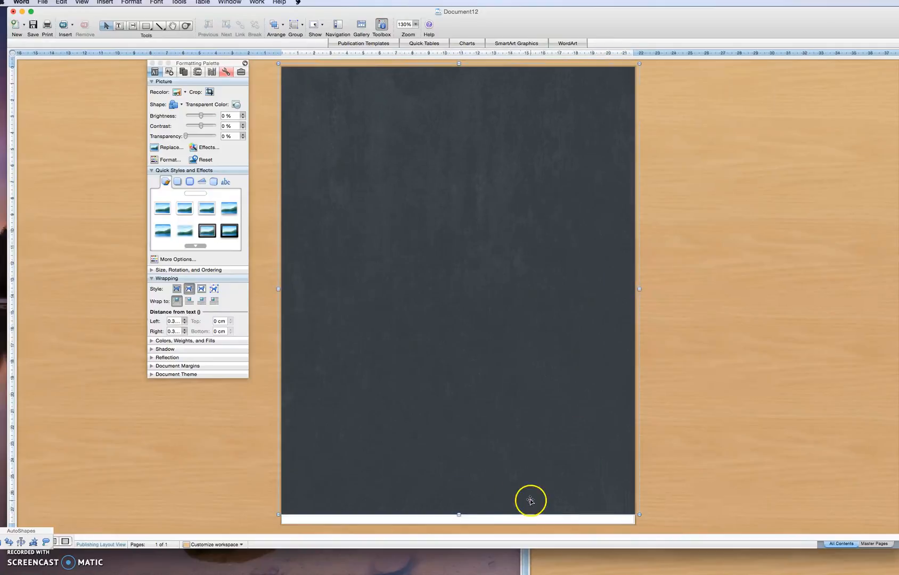
{"action": "left_click_drag", "start_coordinate": [458, 513], "coordinate": [459, 526]}
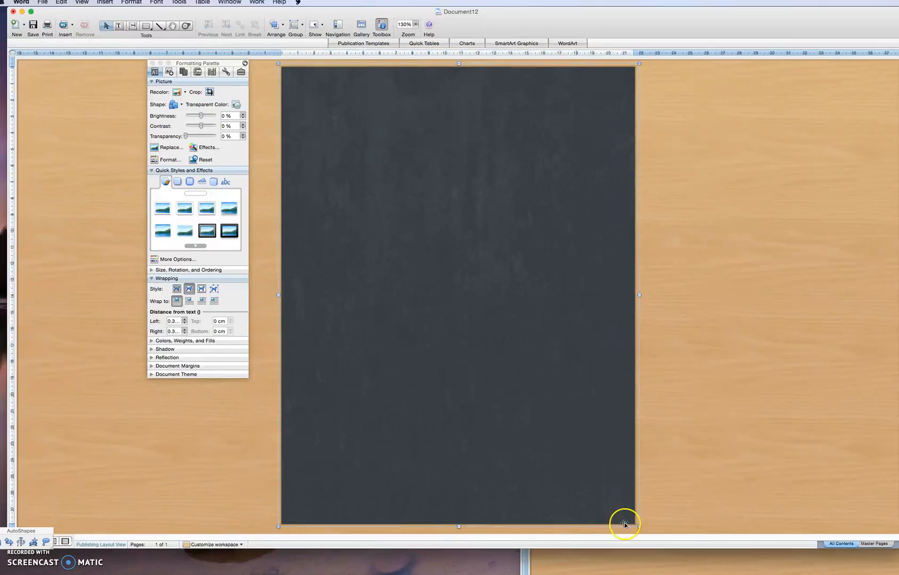
{"action": "left_click", "coordinate": [687, 403]}
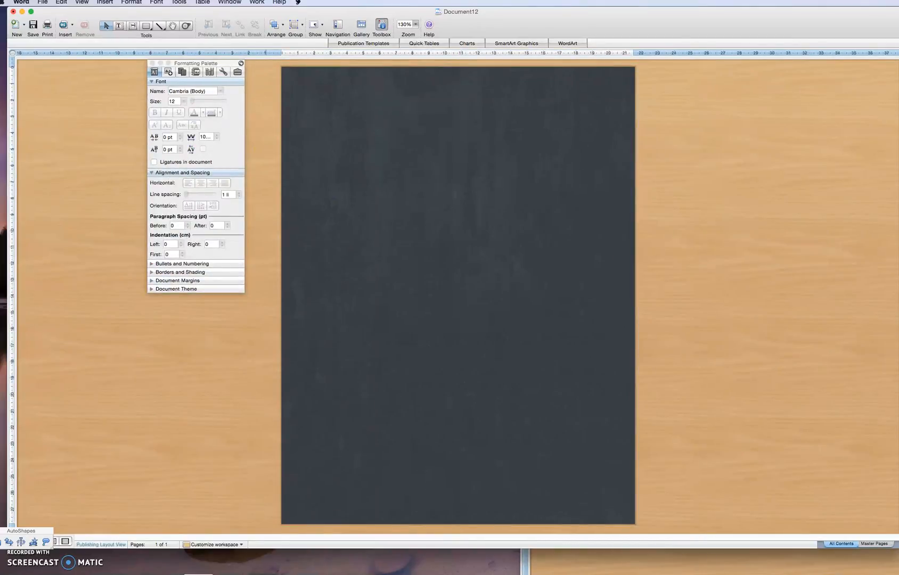
{"action": "left_click", "coordinate": [9, 572]}
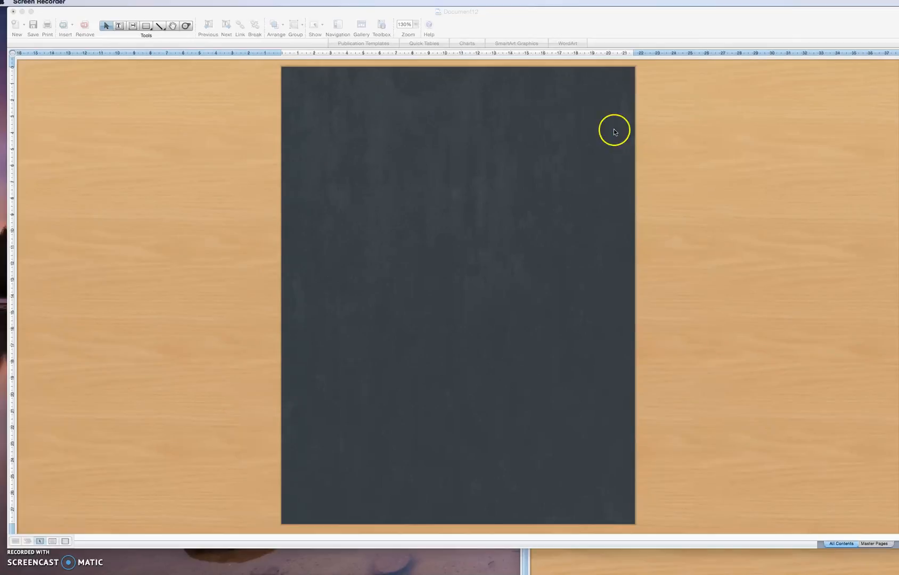
- Draw a text box about 11.5 cm wide and 4 cm high near the page's upper-right corner
{"action": "left_click", "coordinate": [121, 26]}
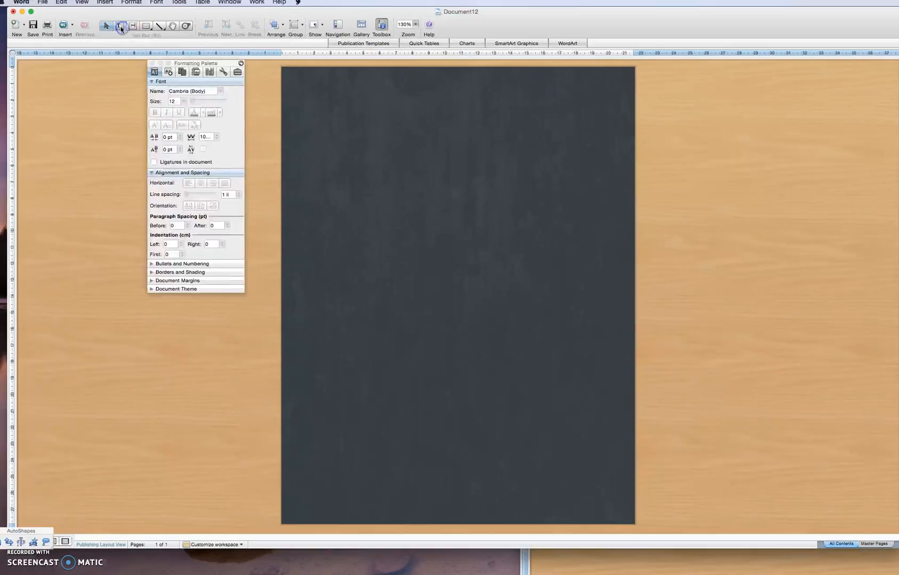
{"action": "left_click", "coordinate": [510, 91]}
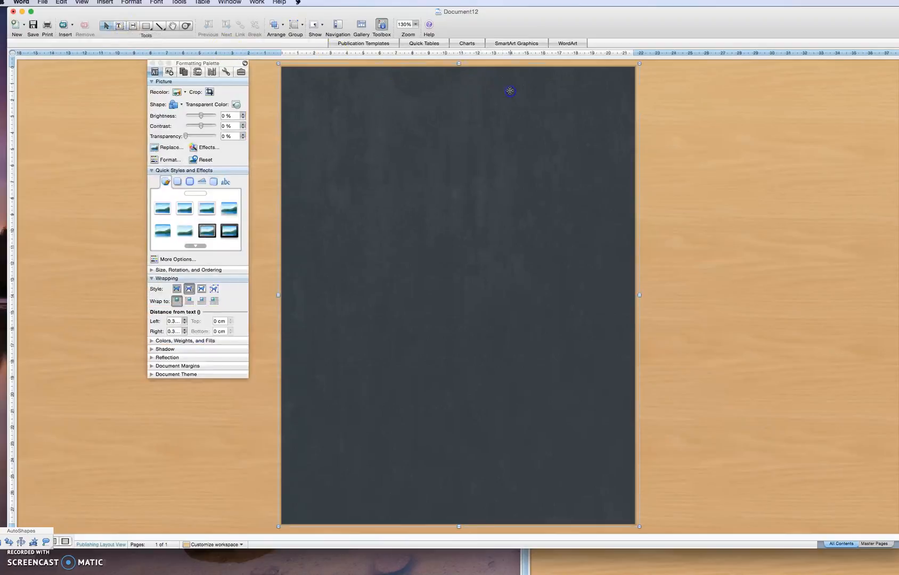
{"action": "left_click", "coordinate": [121, 26]}
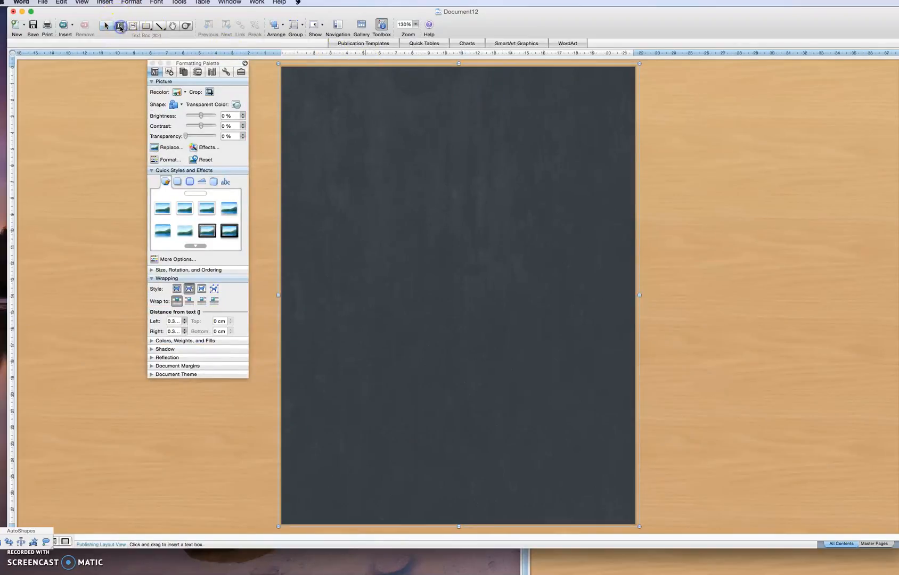
{"action": "left_click_drag", "start_coordinate": [463, 87], "coordinate": [650, 152]}
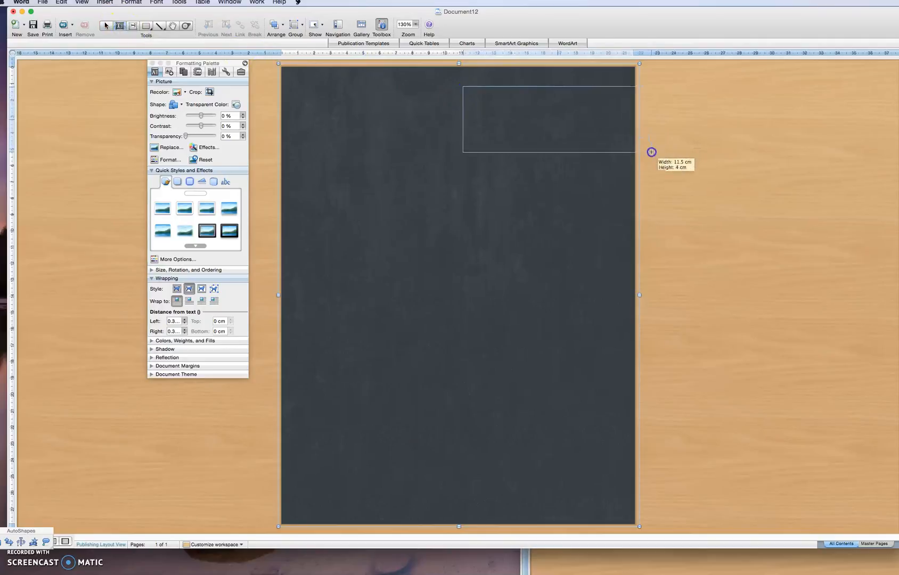
- Set the text box's font to Adhesive Nr. Seven and enter one banner character
{"action": "left_click", "coordinate": [482, 100]}
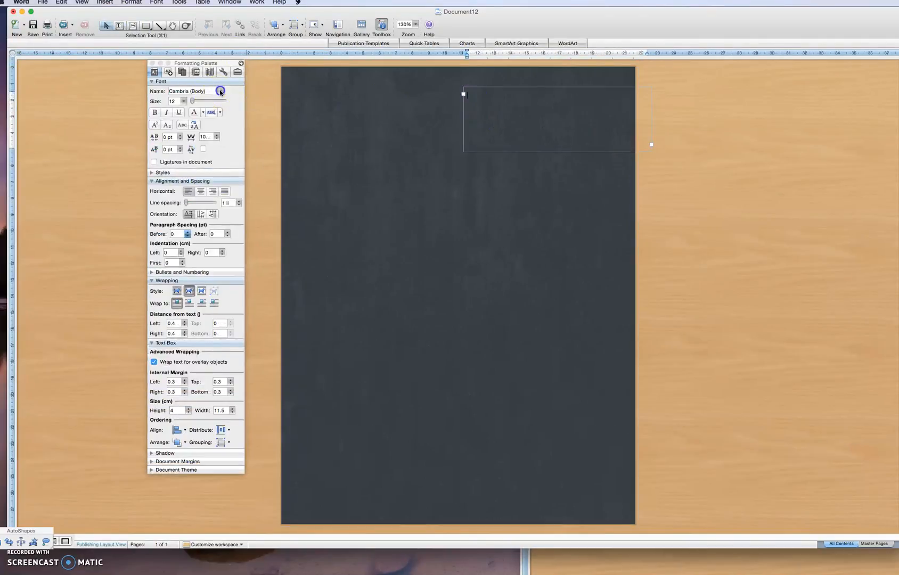
{"action": "left_click", "coordinate": [220, 92]}
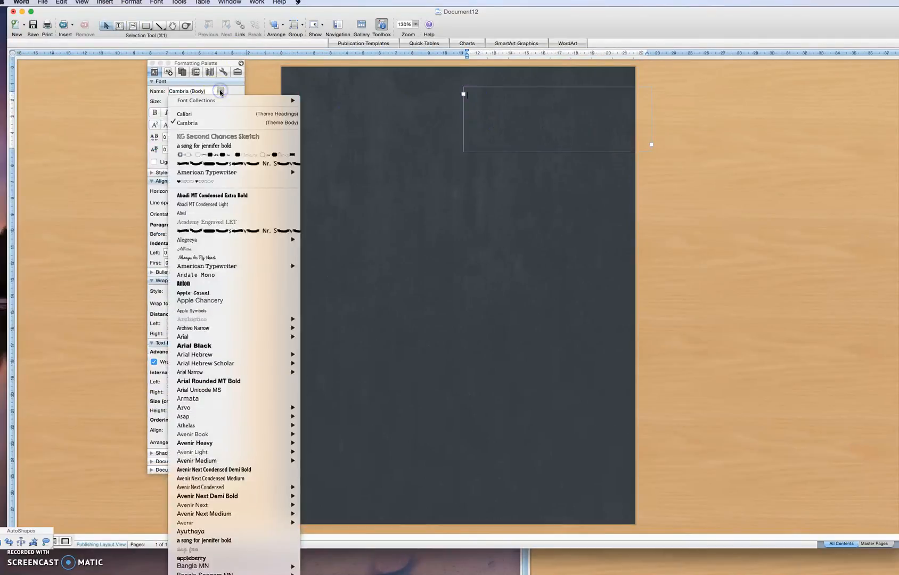
{"action": "left_click", "coordinate": [232, 164]}
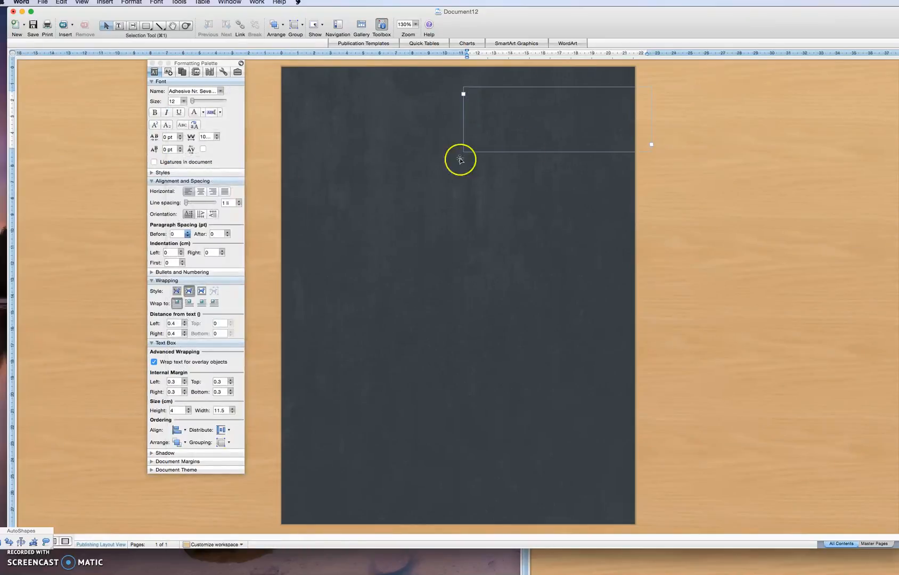
{"action": "left_click", "coordinate": [481, 94]}
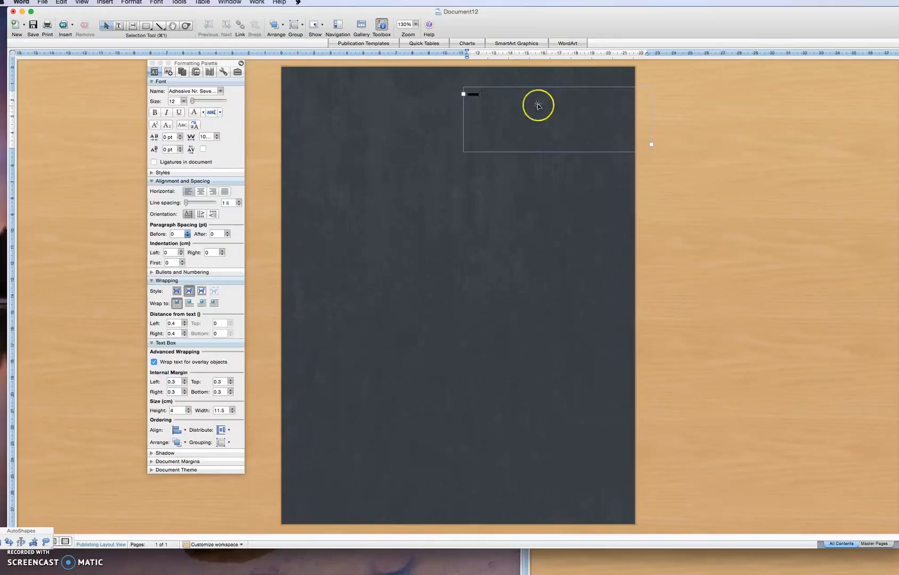
- Select the banner character and set its font size to 110
{"action": "left_click", "coordinate": [483, 94]}
{"action": "double_click", "coordinate": [473, 94]}
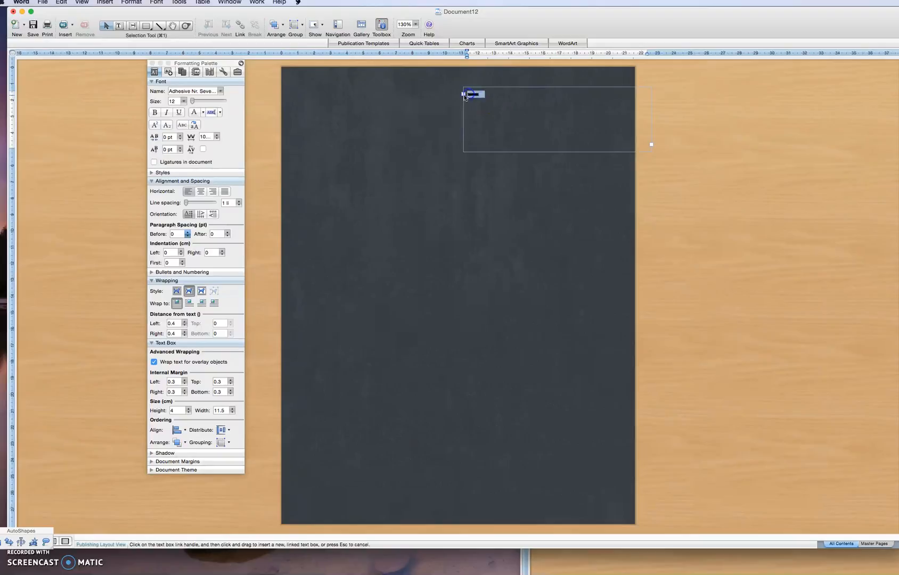
{"action": "left_click", "coordinate": [178, 100]}
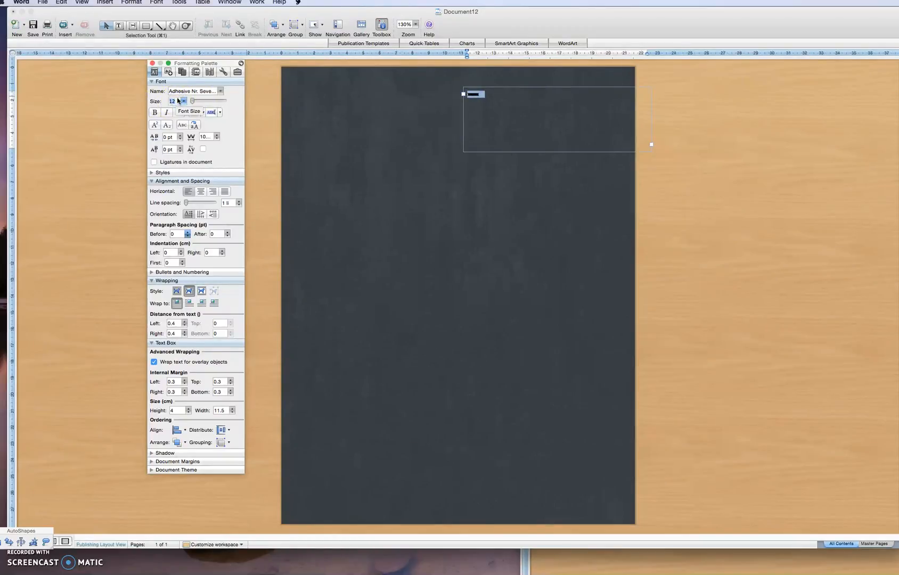
{"action": "key", "text": "Return"}
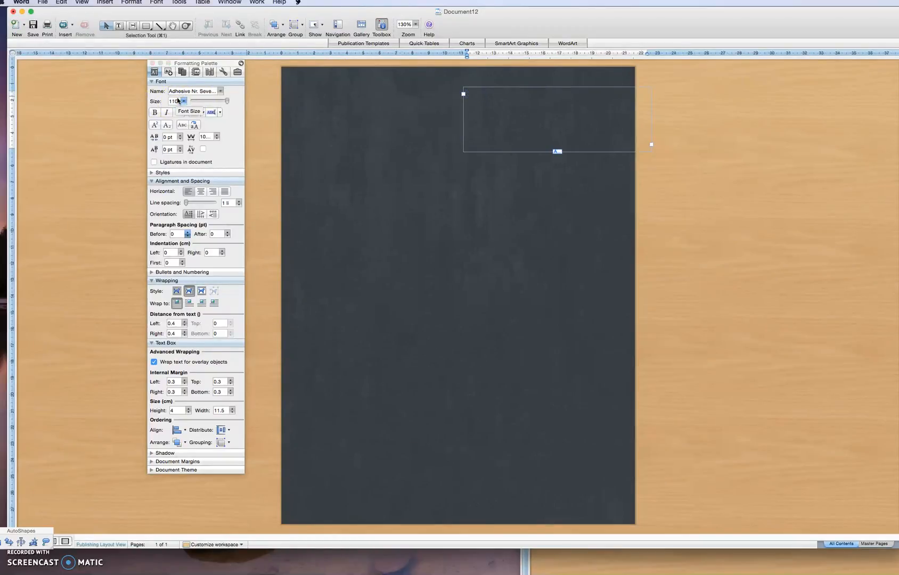
- Enlarge the text box to about 11.8 cm wide and 5.1 cm high to fit the banner
{"action": "left_click", "coordinate": [501, 125]}
{"action": "left_click", "coordinate": [465, 152]}
{"action": "left_click_drag", "start_coordinate": [466, 152], "coordinate": [461, 169]}
{"action": "left_click", "coordinate": [531, 142]}
{"action": "left_click", "coordinate": [582, 120]}
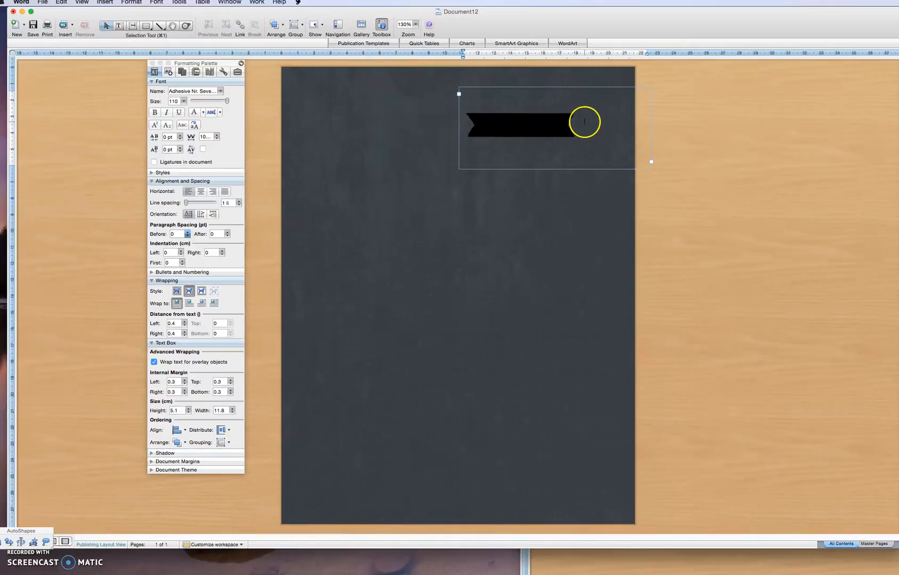
- Recolour the banner character with the light pink theme colour
{"action": "left_click", "coordinate": [532, 118]}
{"action": "double_click", "coordinate": [533, 118]}
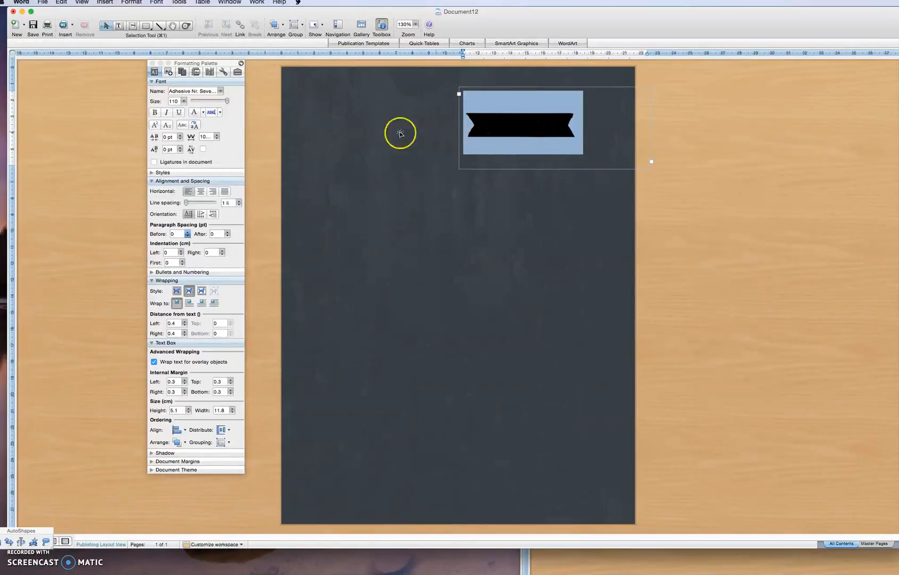
{"action": "left_click", "coordinate": [203, 113]}
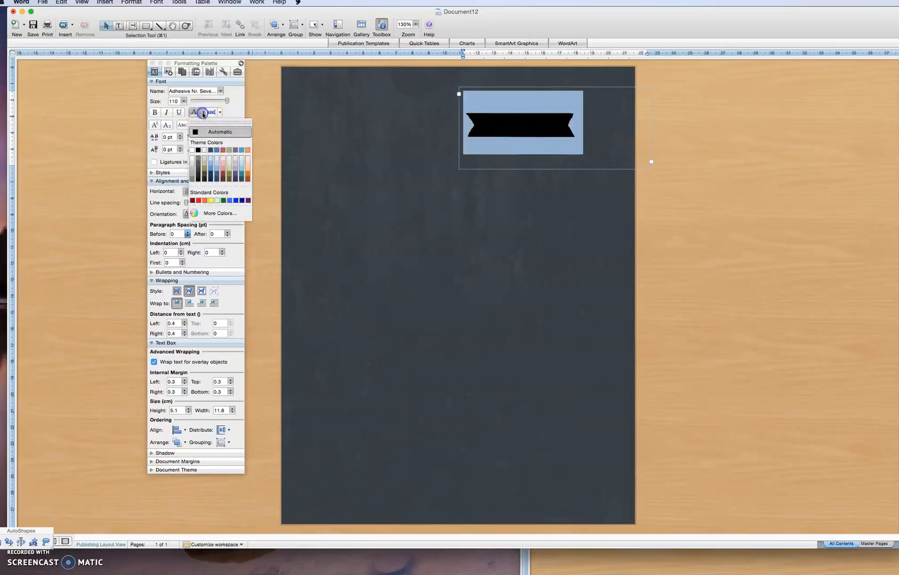
{"action": "left_click", "coordinate": [224, 160]}
- Move the banner's text box up to the page's upper edge
{"action": "left_click", "coordinate": [377, 207]}
{"action": "left_click", "coordinate": [526, 124]}
{"action": "left_click_drag", "start_coordinate": [525, 115], "coordinate": [522, 103]}
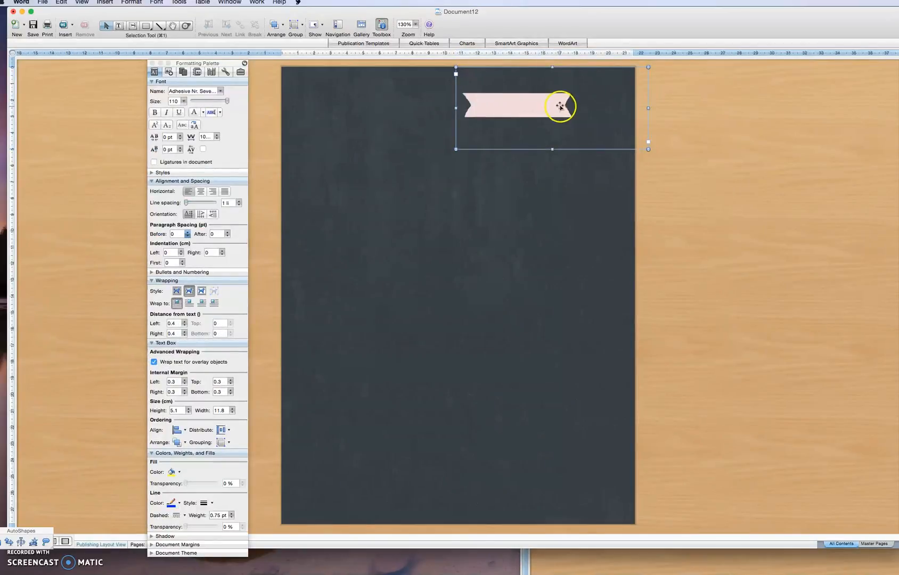
- Stretch the banner character horizontally by increasing its character scaling, and nudge its text box slightly up
{"action": "left_click", "coordinate": [578, 105]}
{"action": "left_click_drag", "start_coordinate": [578, 105], "coordinate": [478, 97]}
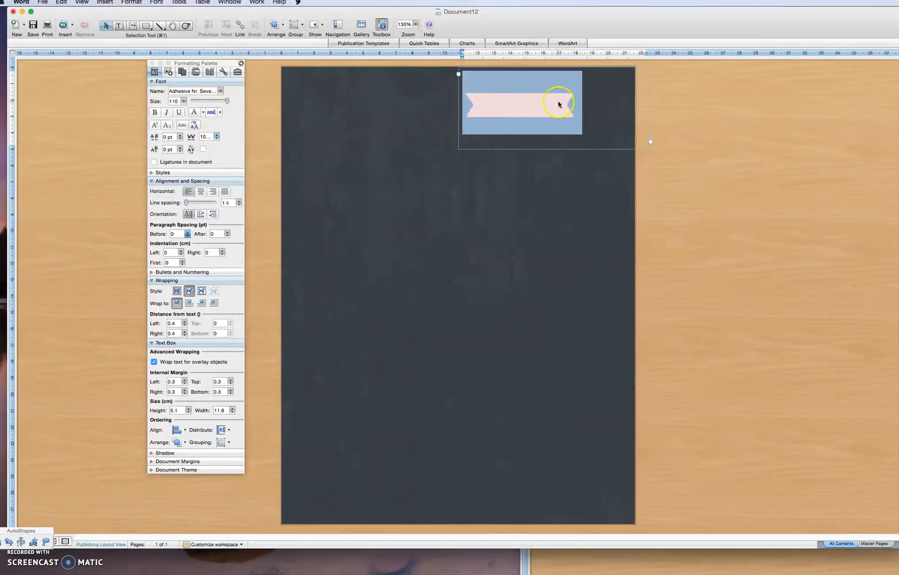
{"action": "left_click", "coordinate": [217, 136]}
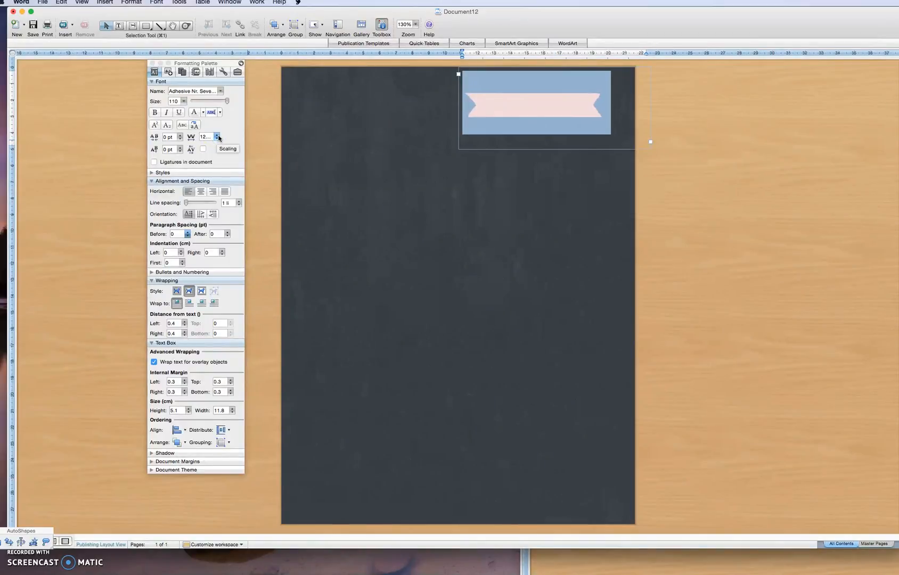
{"action": "left_click", "coordinate": [530, 170]}
{"action": "left_click_drag", "start_coordinate": [536, 116], "coordinate": [535, 114]}
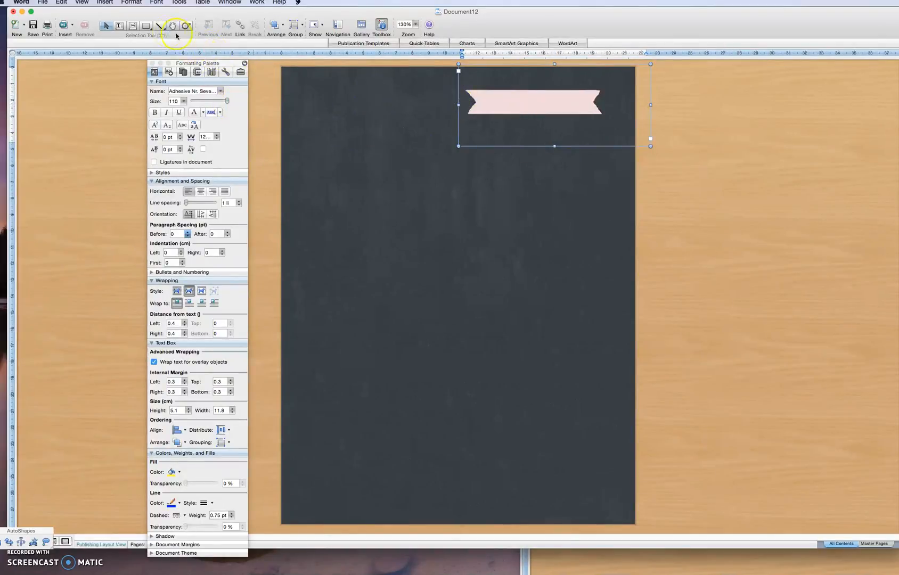
- Add a text box about 6.3 cm wide and 3.2 cm high over the banner, with wrapping set to None (In Front of Text)
{"action": "left_click", "coordinate": [122, 26]}
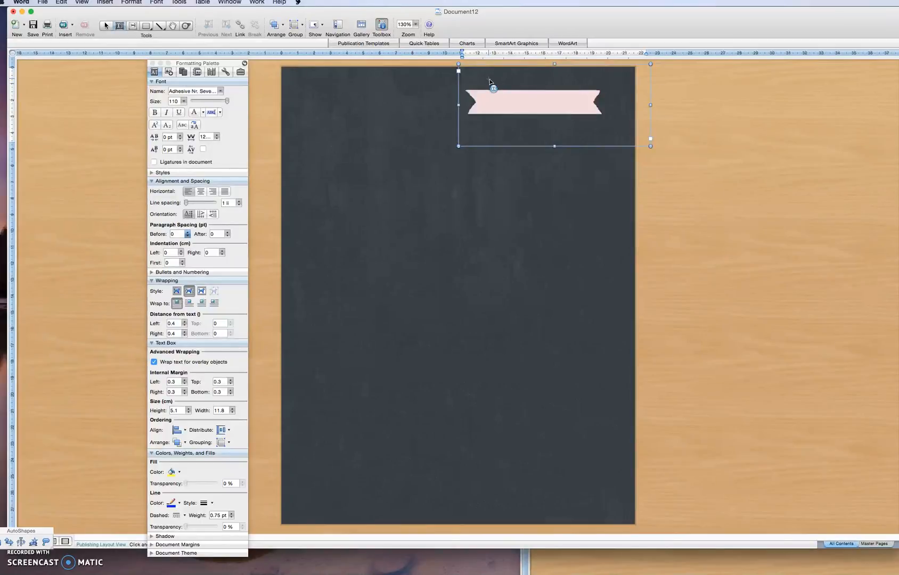
{"action": "left_click_drag", "start_coordinate": [488, 79], "coordinate": [590, 130]}
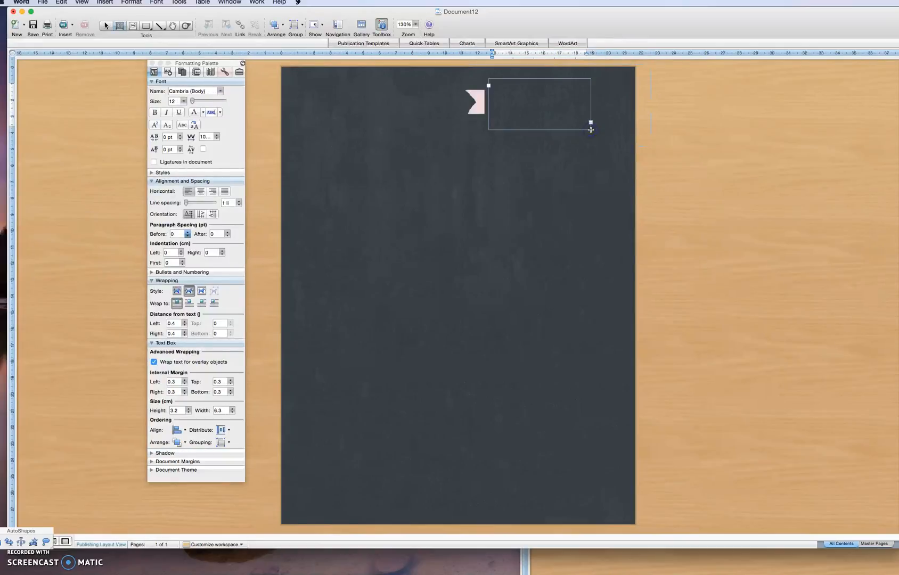
{"action": "left_click", "coordinate": [177, 292]}
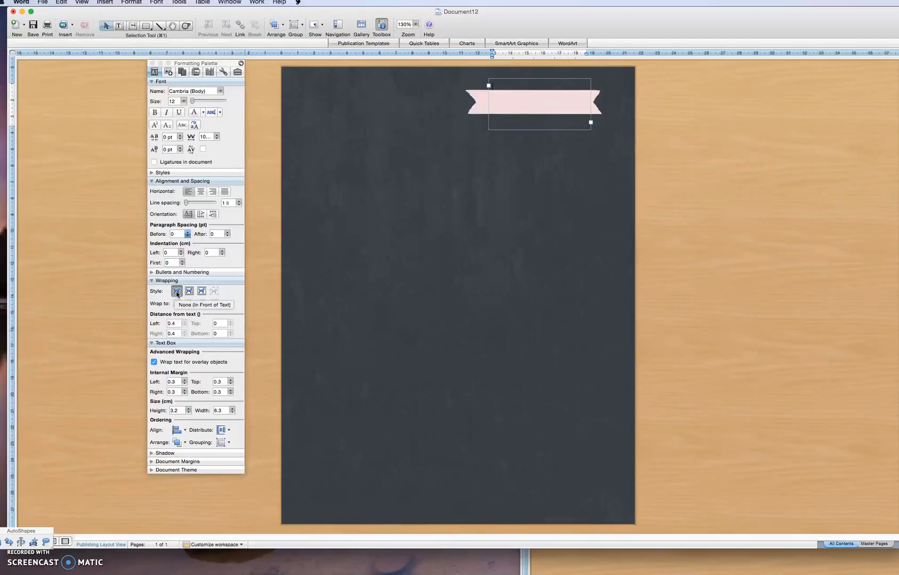
{"action": "left_click", "coordinate": [190, 291]}
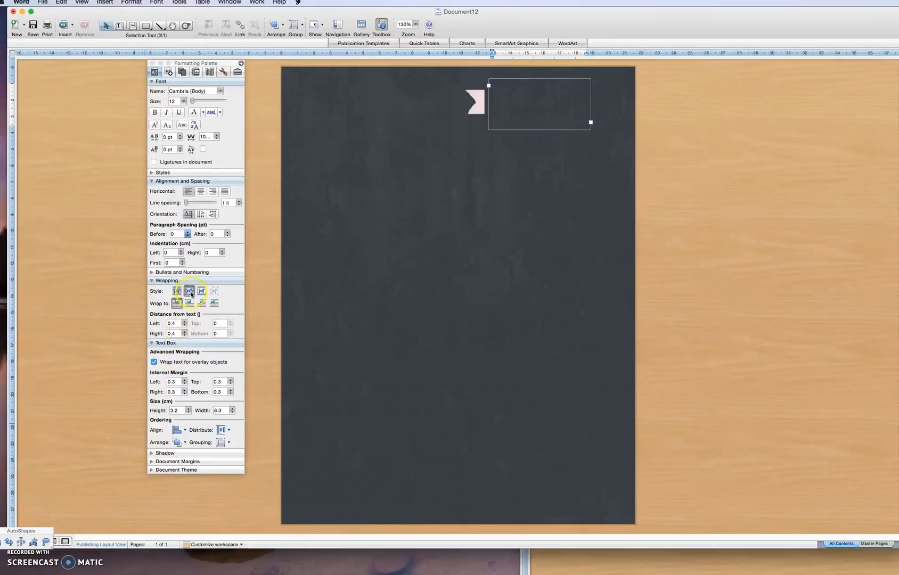
{"action": "left_click", "coordinate": [191, 293]}
{"action": "left_click", "coordinate": [176, 290]}
{"action": "left_click", "coordinate": [496, 100]}
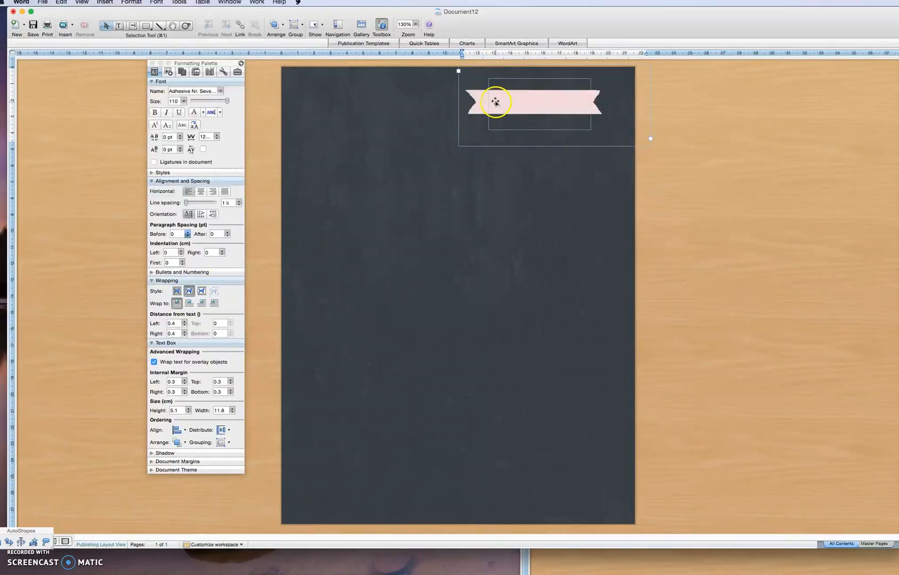
{"action": "left_click", "coordinate": [497, 89]}
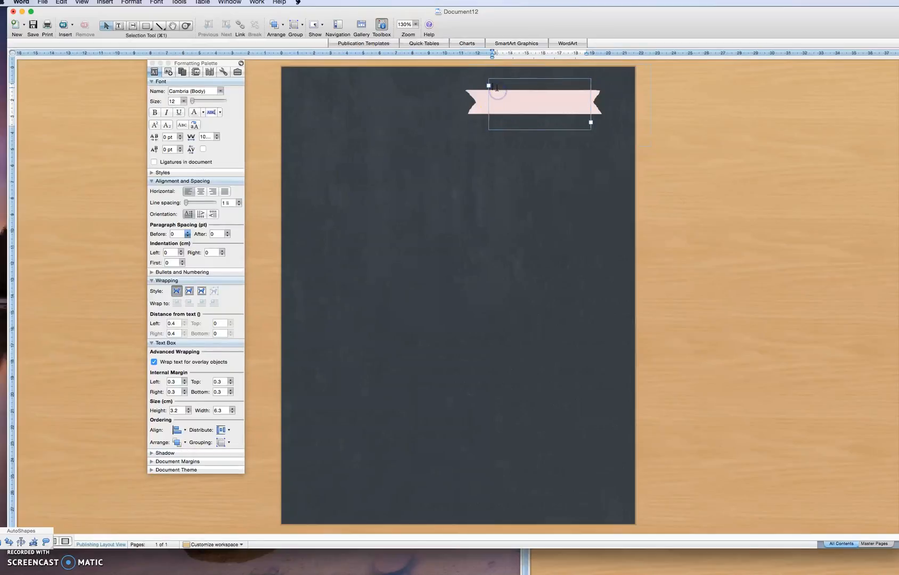
{"action": "left_click_drag", "start_coordinate": [495, 98], "coordinate": [504, 121]}
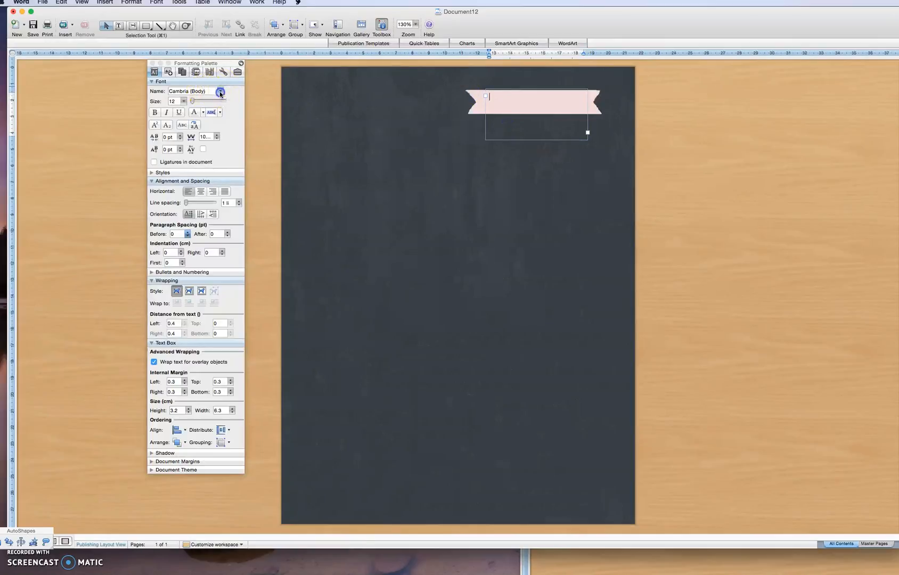
- Enter "Jesus Passage # 226" in the new text box in the font "a song for jennifer bold" at size 18
{"action": "left_click", "coordinate": [220, 93]}
{"action": "left_click", "coordinate": [222, 154]}
{"action": "double_click", "coordinate": [171, 102]}
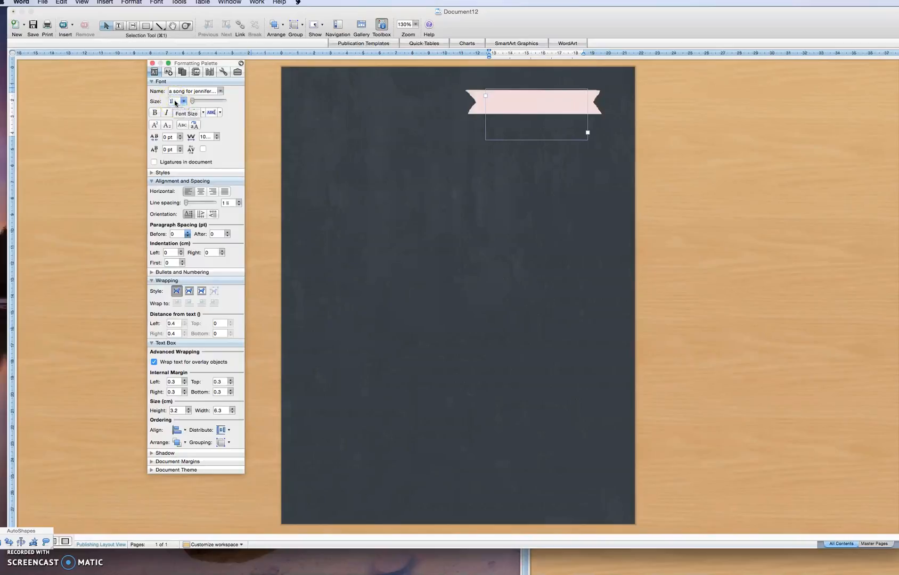
{"action": "type", "text": "18"}
{"action": "key", "text": "Return"}
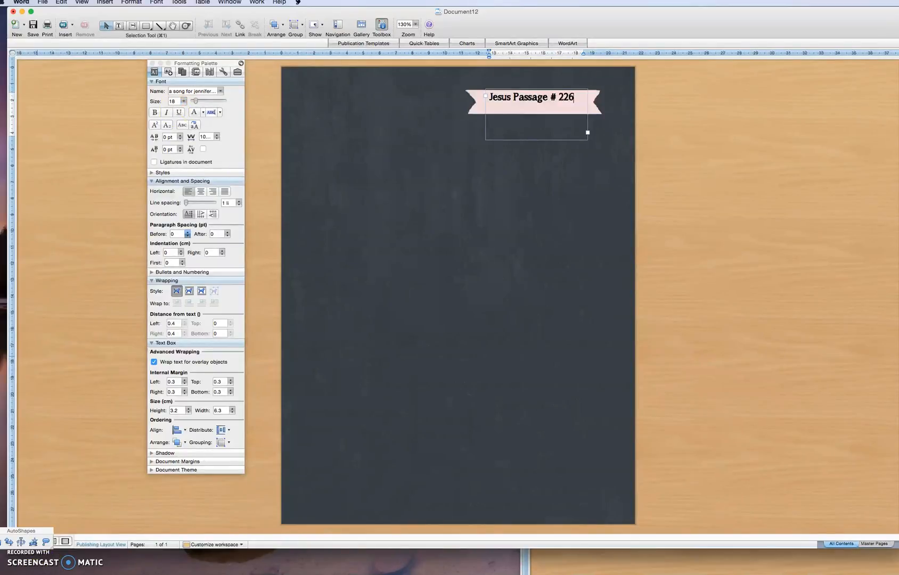
- Reduce the title's text box to about 2 cm high and centre the title vertically on the banner
{"action": "left_click", "coordinate": [559, 126]}
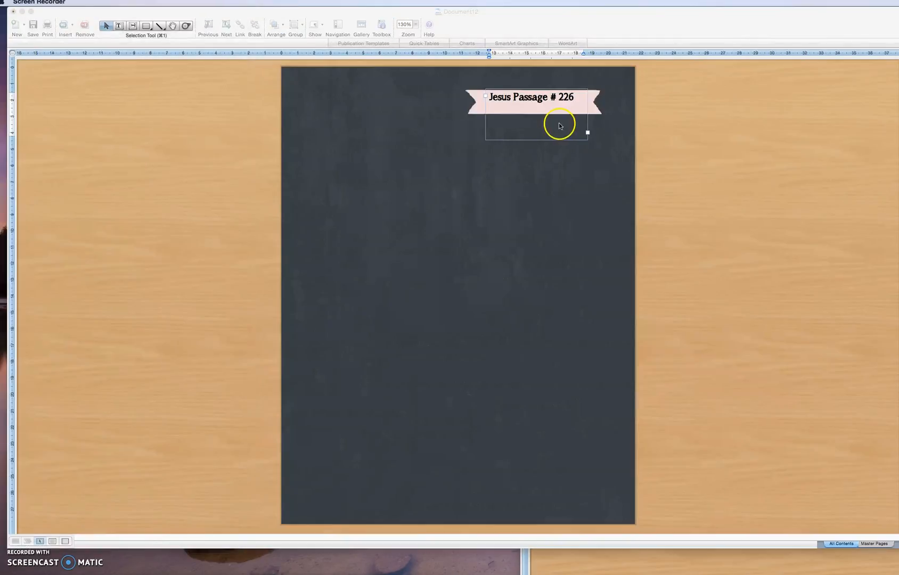
{"action": "left_click", "coordinate": [530, 123]}
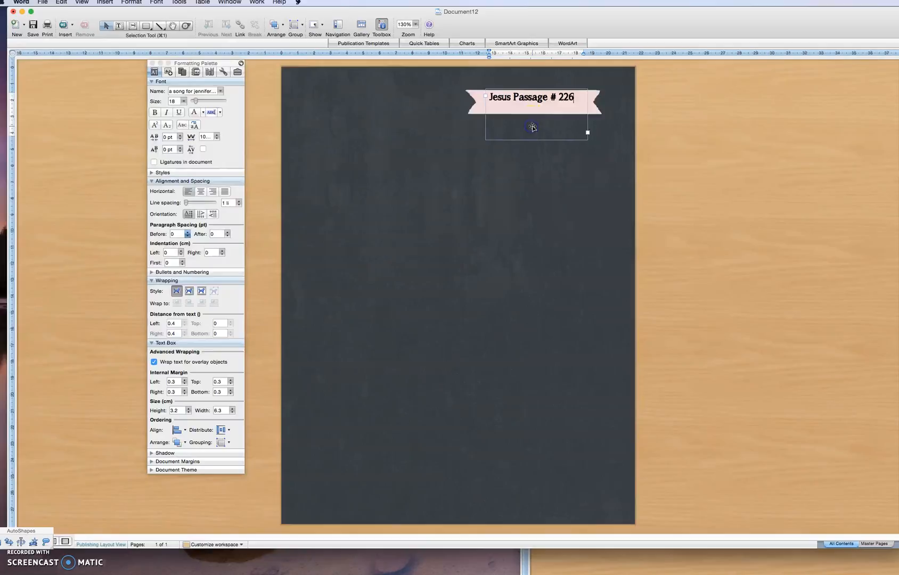
{"action": "mouse_move", "coordinate": [523, 124]}
{"action": "left_mouse_down"}
{"action": "mouse_move", "coordinate": [531, 128]}
{"action": "mouse_move", "coordinate": [511, 119]}
{"action": "mouse_move", "coordinate": [531, 144]}
{"action": "mouse_move", "coordinate": [530, 127]}
{"action": "left_mouse_up"}
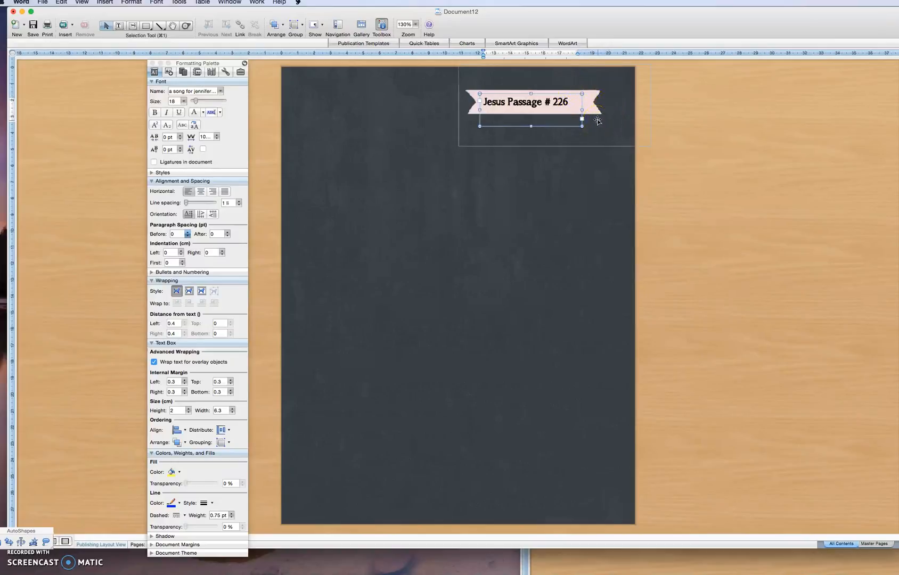
- Draw a text box about 2.8 cm wide and 2.7 cm high at the banner's right end, with wrapping set to None
{"action": "left_click", "coordinate": [303, 124]}
{"action": "left_click", "coordinate": [120, 25]}
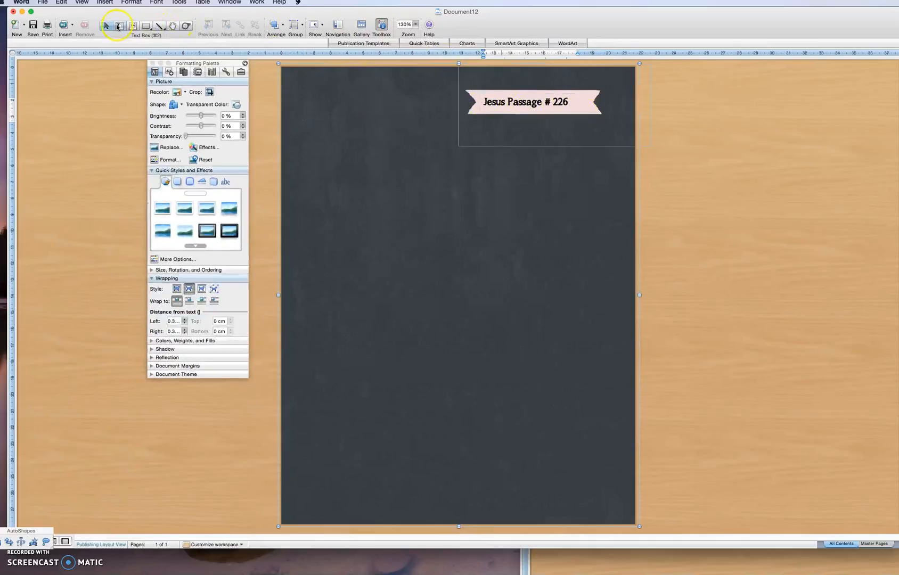
{"action": "left_click_drag", "start_coordinate": [573, 83], "coordinate": [618, 127]}
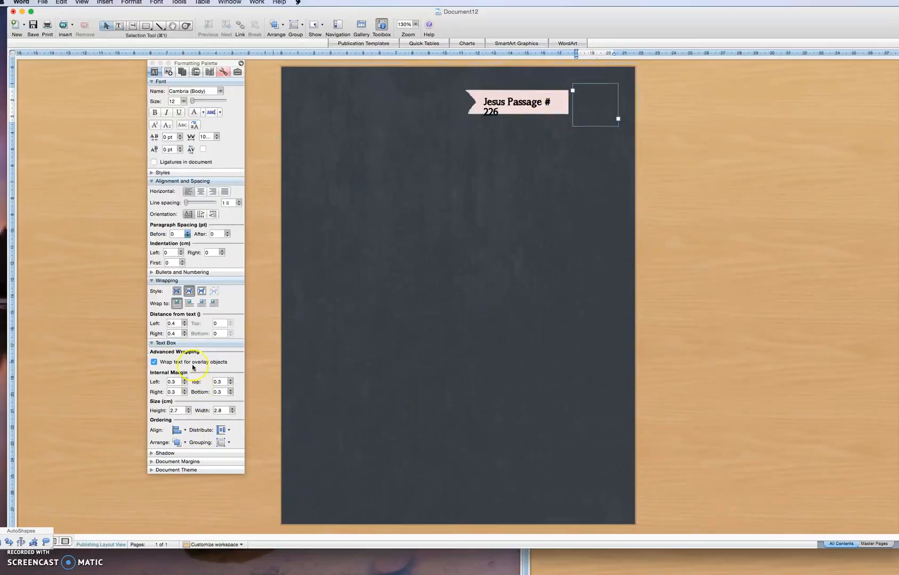
{"action": "left_click", "coordinate": [177, 292]}
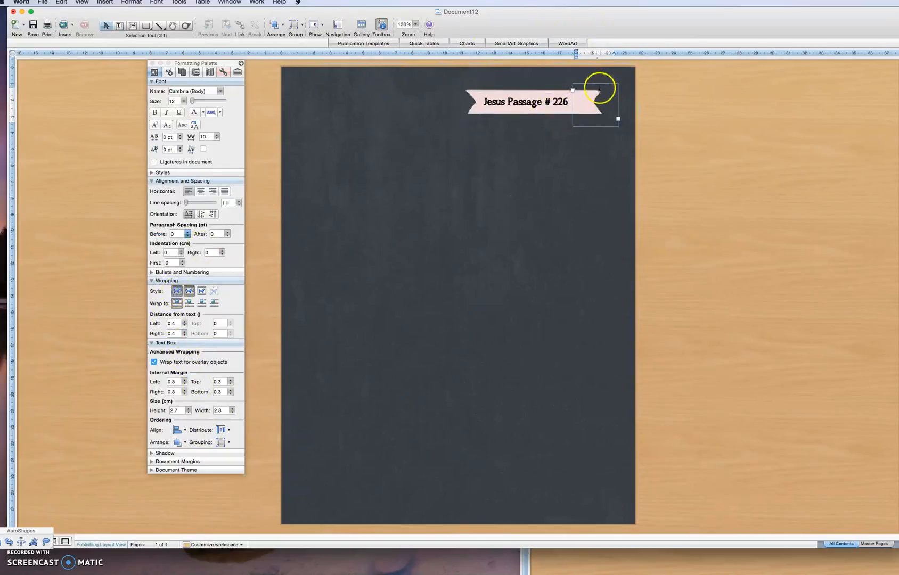
- Set the small text box's font to Heart Shapes, shift the box slightly down, and enter a solid heart character
{"action": "left_click", "coordinate": [218, 91]}
{"action": "scroll", "coordinate": [251, 355], "scroll_direction": "down", "scroll_amount": 5}
{"action": "scroll", "coordinate": [250, 355], "scroll_direction": "down", "scroll_amount": 15}
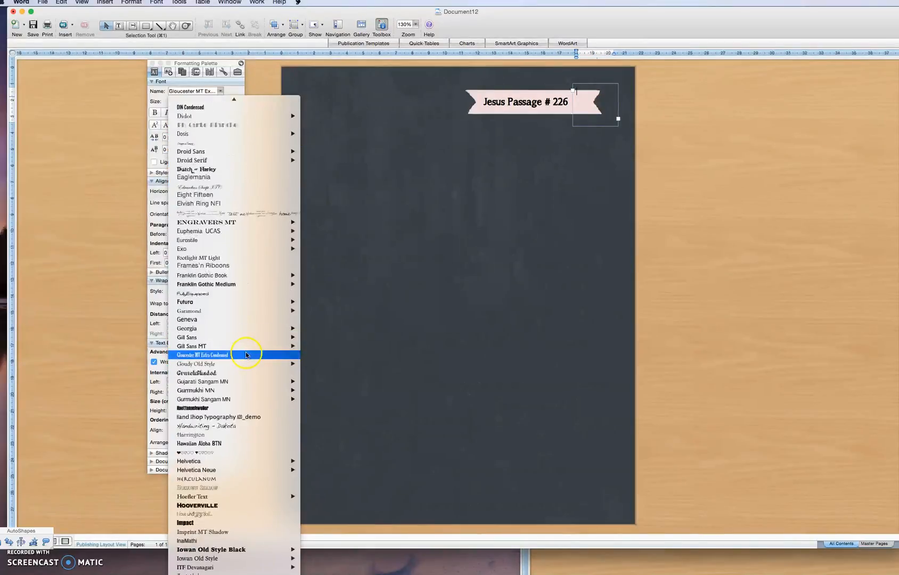
{"action": "scroll", "coordinate": [248, 357], "scroll_direction": "down", "scroll_amount": 3}
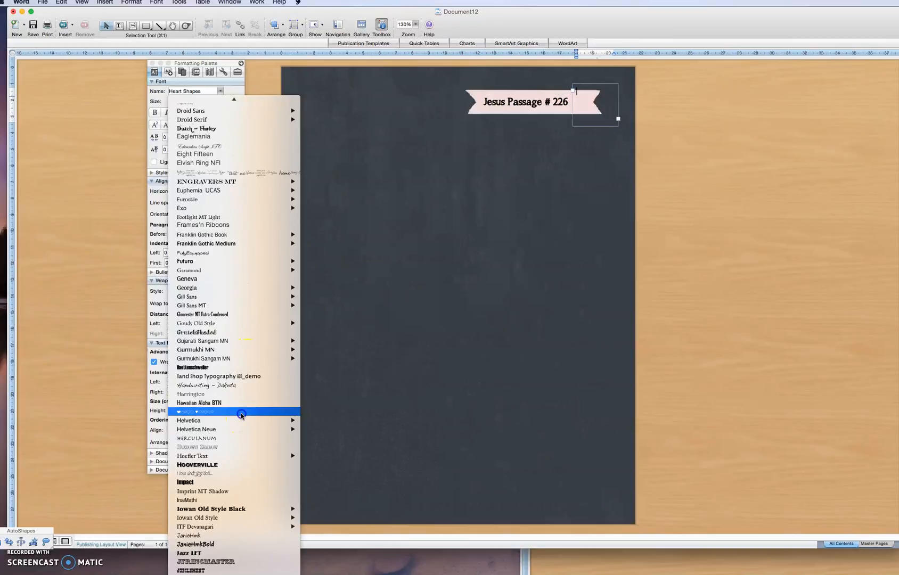
{"action": "left_click", "coordinate": [241, 414]}
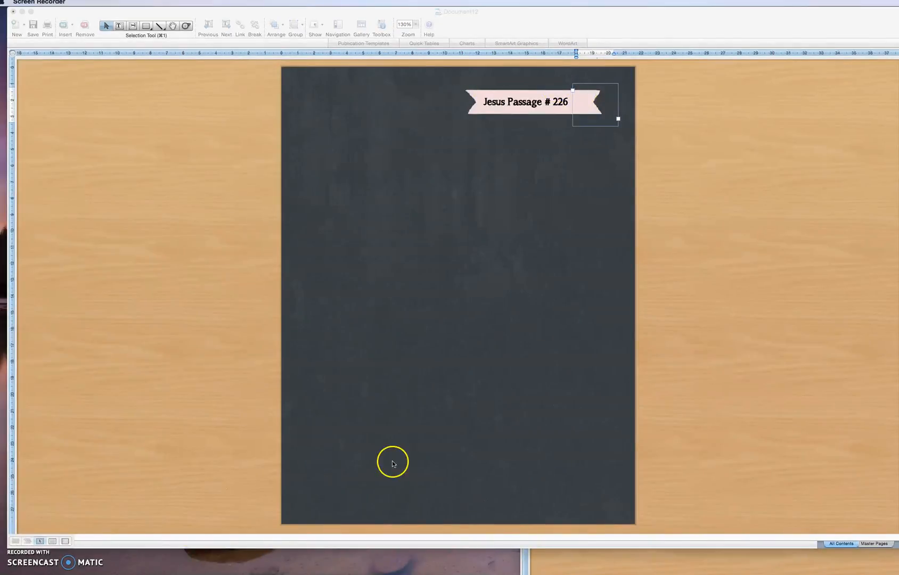
{"action": "left_click", "coordinate": [588, 87]}
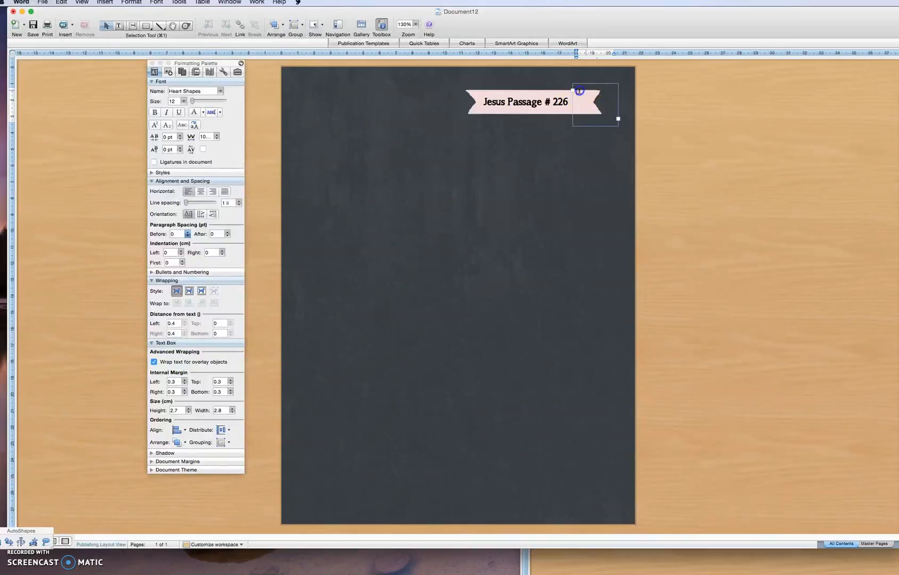
{"action": "left_click", "coordinate": [592, 123]}
{"action": "left_click_drag", "start_coordinate": [590, 110], "coordinate": [593, 119]}
{"action": "left_click", "coordinate": [289, 409]}
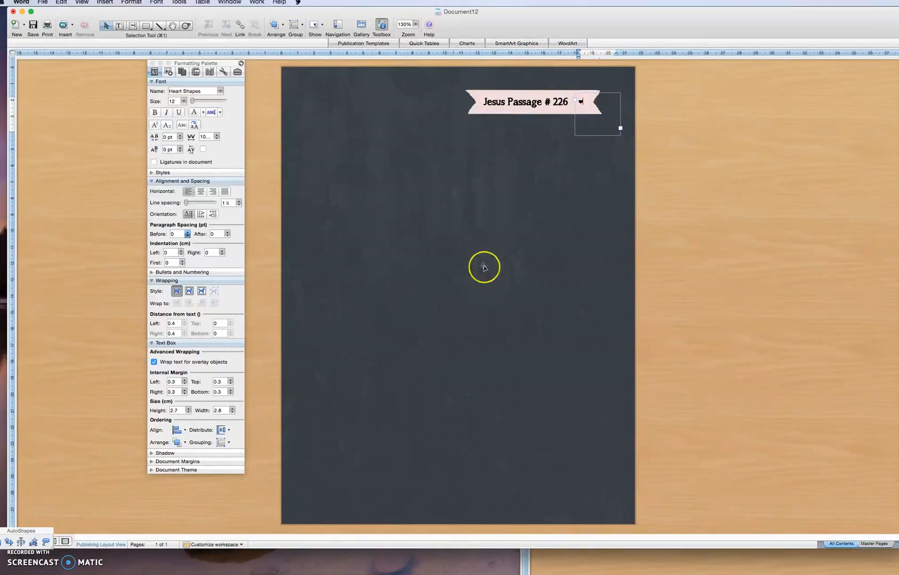
- Select the heart character and set its font size to 110
{"action": "left_click", "coordinate": [589, 103]}
{"action": "left_click", "coordinate": [154, 94]}
{"action": "double_click", "coordinate": [173, 102]}
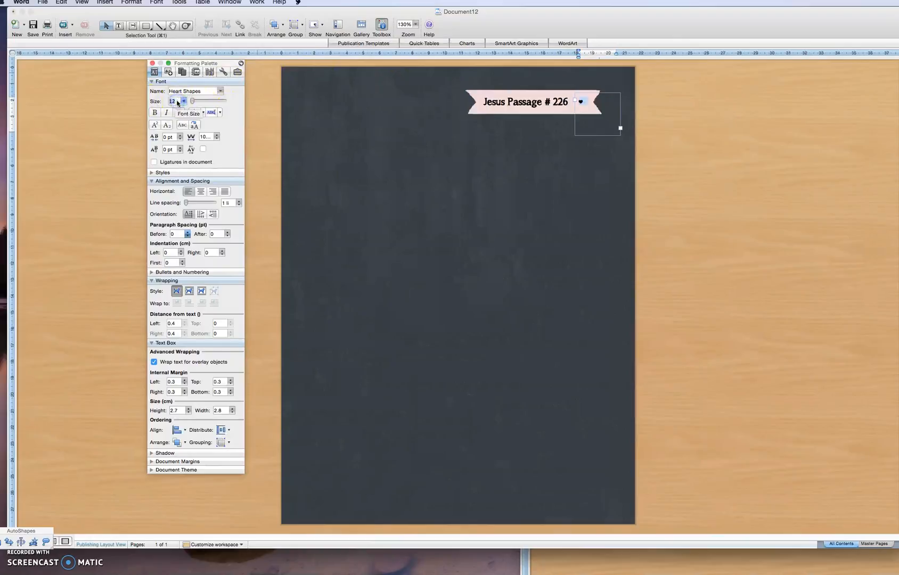
{"action": "type", "text": "110"}
{"action": "key", "text": "Return"}
- Enlarge the heart's text box to about 4.9 cm wide and 6.9 cm high and place the heart over the banner's right end
{"action": "left_click", "coordinate": [311, 117]}
{"action": "left_click", "coordinate": [584, 133]}
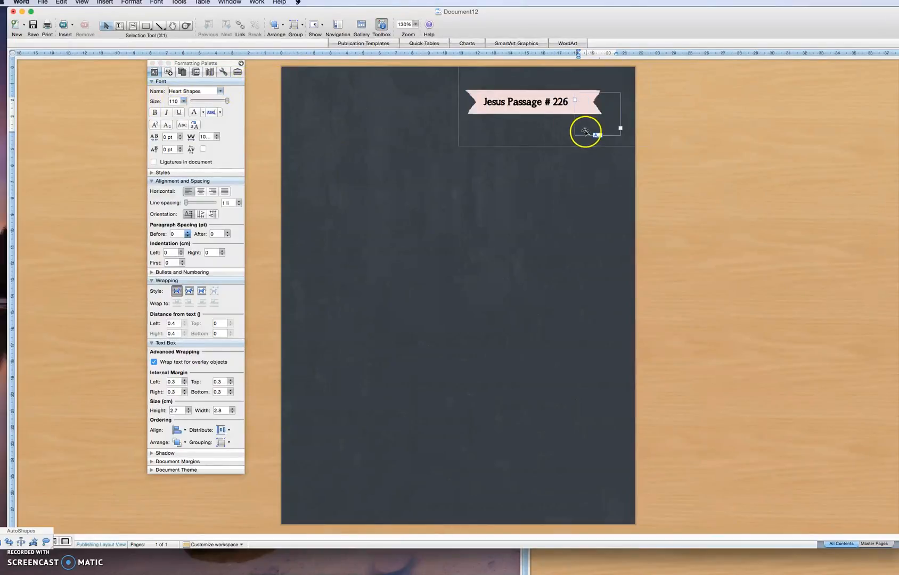
{"action": "left_click_drag", "start_coordinate": [576, 135], "coordinate": [542, 205]}
{"action": "left_click", "coordinate": [612, 199]}
{"action": "left_click_drag", "start_coordinate": [576, 177], "coordinate": [609, 138]}
{"action": "left_click", "coordinate": [602, 107]}
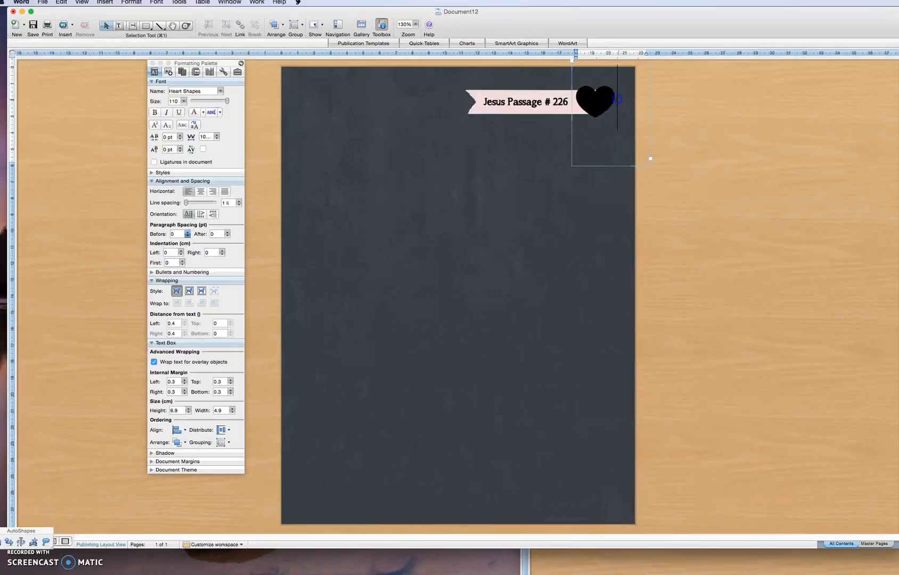
- Recolour the heart with a custom pinkish-purple picked from the colour spectrum
{"action": "double_click", "coordinate": [587, 94]}
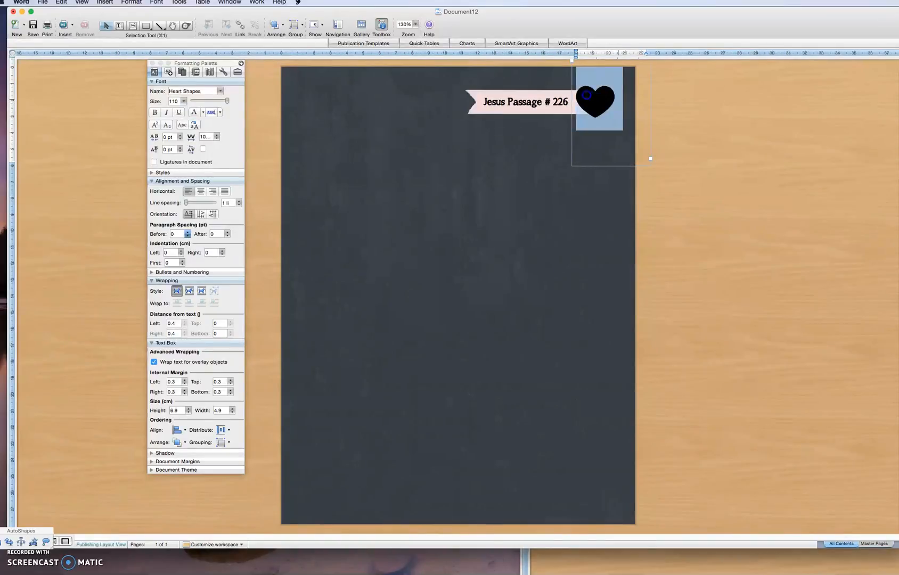
{"action": "left_click", "coordinate": [203, 113]}
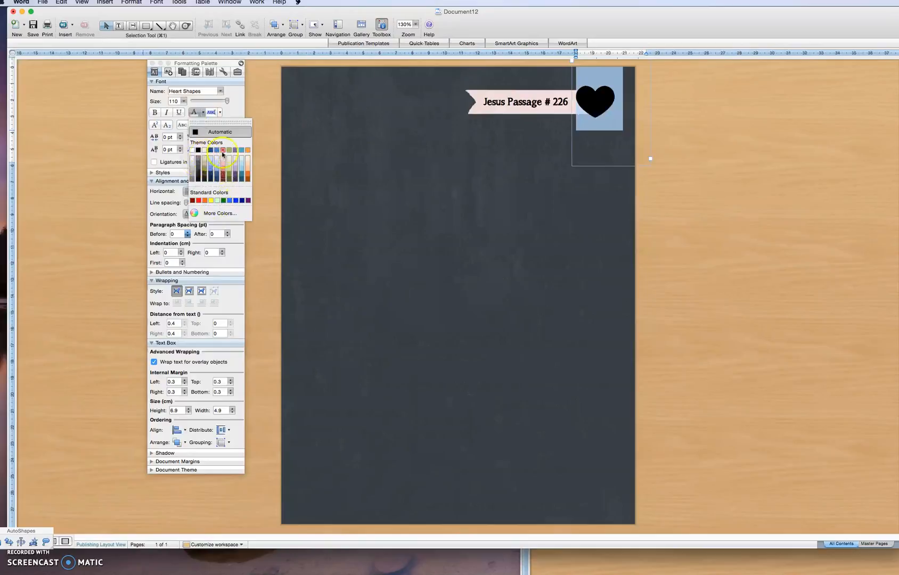
{"action": "left_click", "coordinate": [215, 184]}
{"action": "left_click", "coordinate": [202, 113]}
{"action": "left_click", "coordinate": [219, 214]}
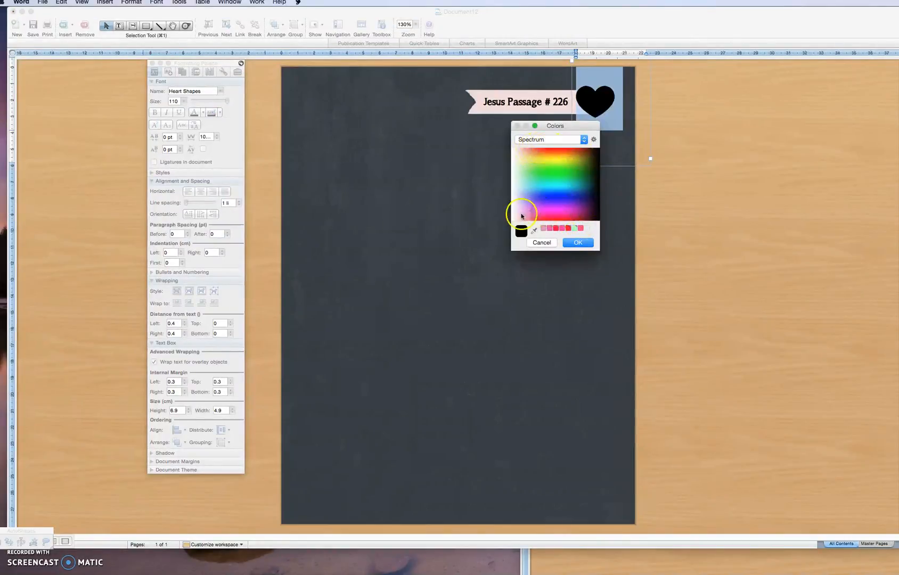
{"action": "left_click_drag", "start_coordinate": [533, 211], "coordinate": [534, 216]}
{"action": "left_click", "coordinate": [534, 232]}
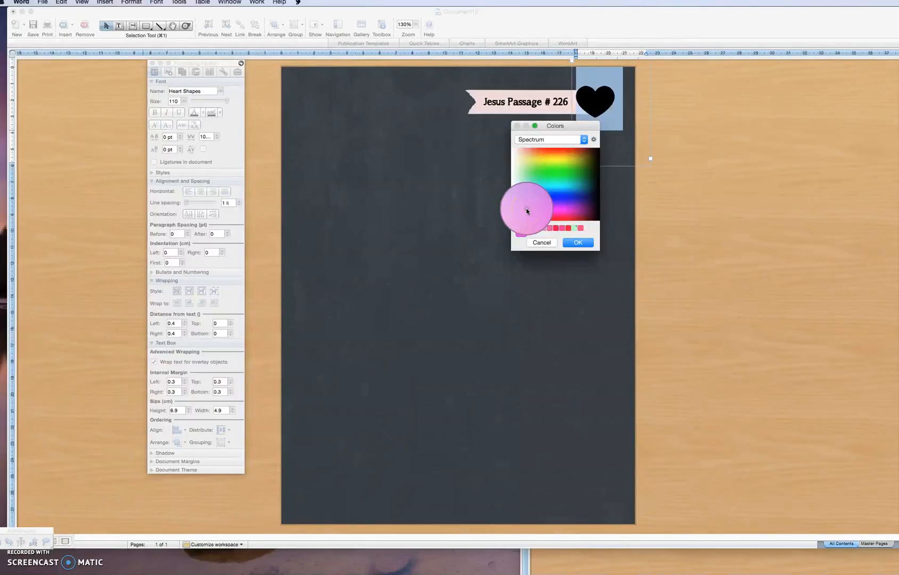
{"action": "left_click", "coordinate": [526, 211]}
{"action": "left_click", "coordinate": [575, 242]}
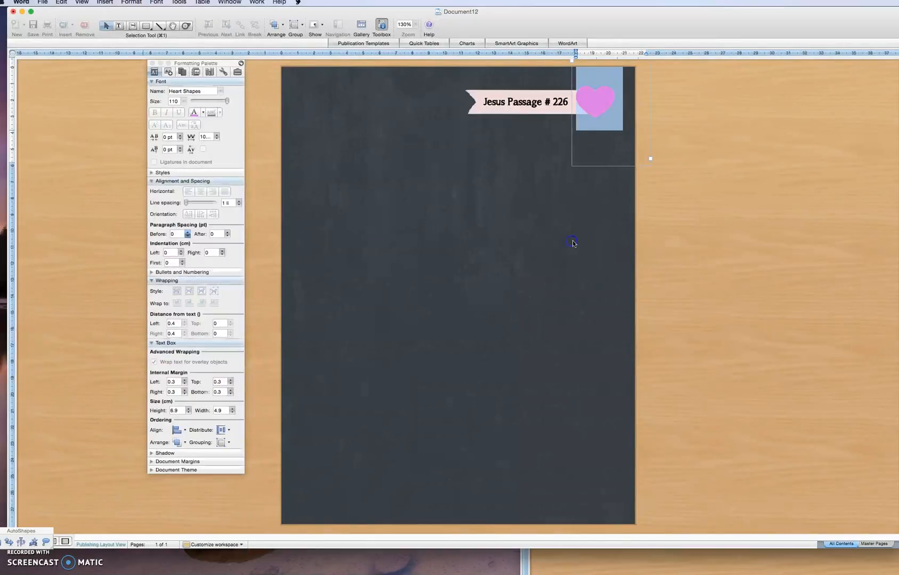
- Draw a text box about 1.8 cm wide and 1.6 cm high over the heart, with wrapping set to None
{"action": "left_click", "coordinate": [594, 118]}
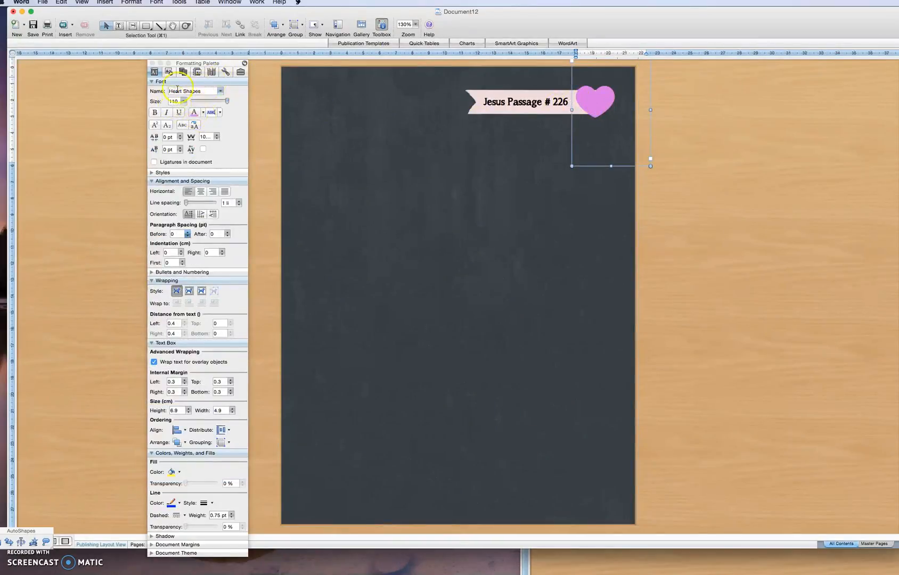
{"action": "left_click", "coordinate": [119, 25]}
{"action": "left_click_drag", "start_coordinate": [581, 93], "coordinate": [611, 113]}
{"action": "left_click", "coordinate": [333, 314]}
{"action": "left_click", "coordinate": [171, 292]}
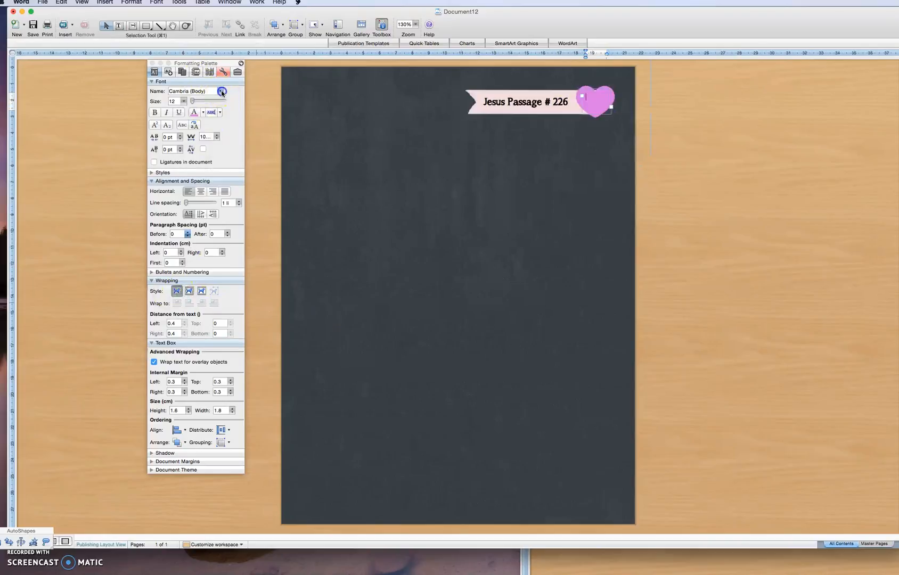
- Enter "BE MINE" inside the heart in the American Typewriter font
{"action": "left_click", "coordinate": [220, 91]}
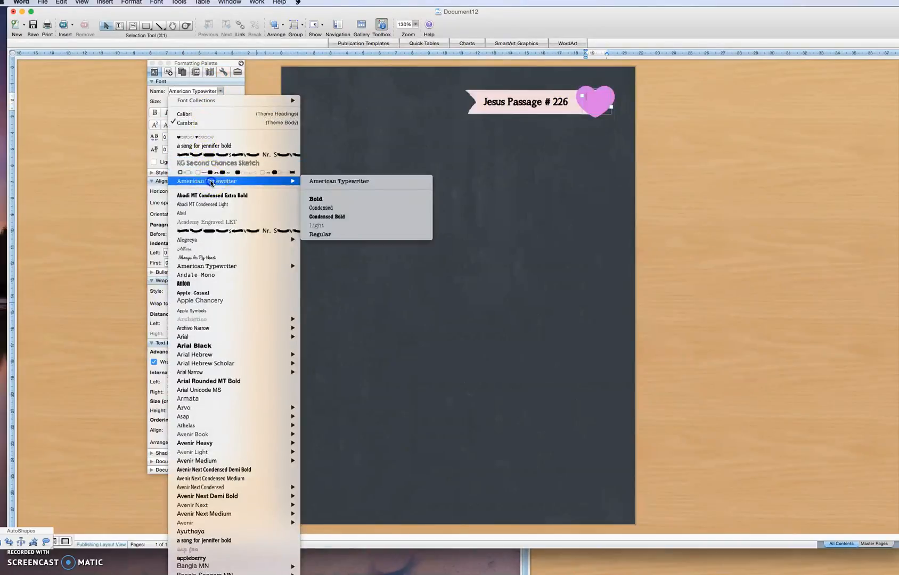
{"action": "left_click", "coordinate": [211, 181]}
{"action": "left_click", "coordinate": [592, 96]}
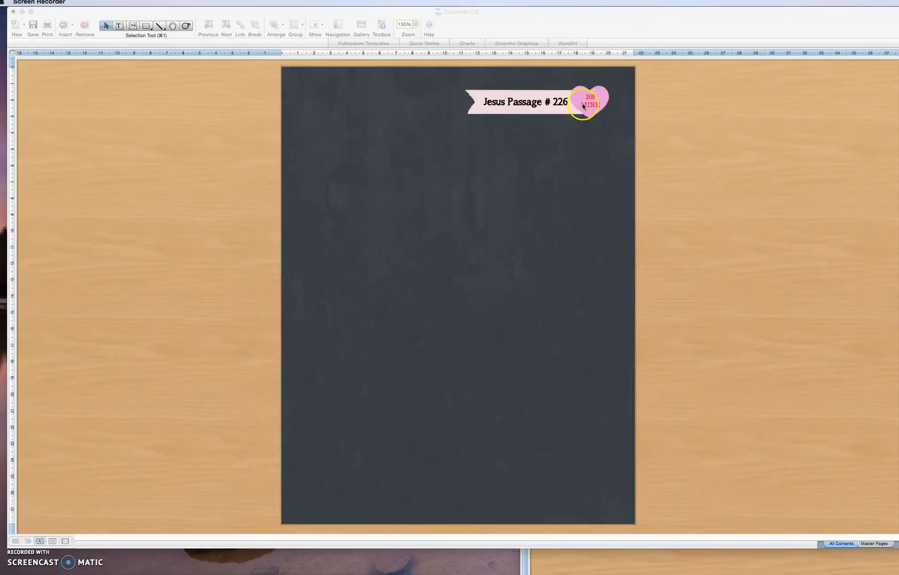
{"action": "left_click", "coordinate": [593, 108]}
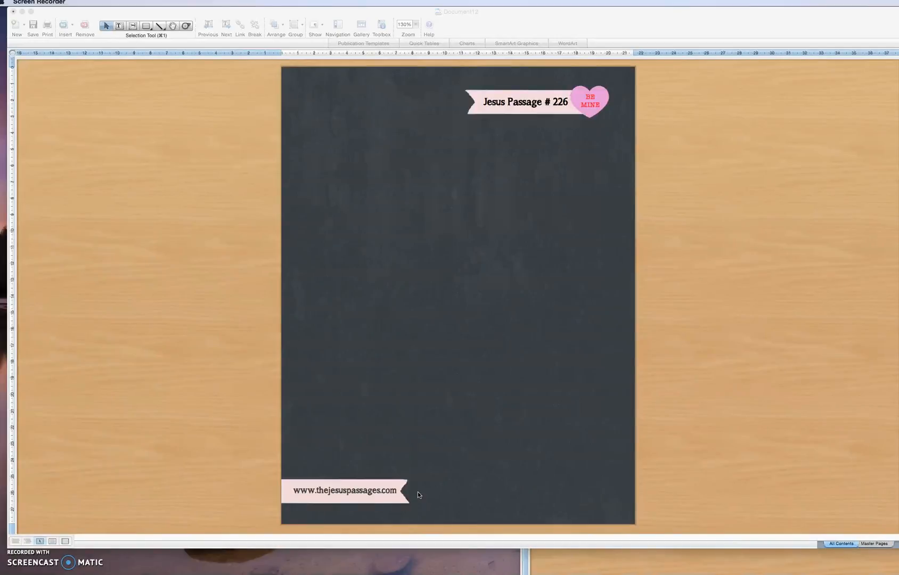
- Draw a text box about 12.8 cm wide and 3.6 cm high on the page beside the website banner
{"action": "left_click", "coordinate": [121, 28]}
{"action": "left_click", "coordinate": [118, 27]}
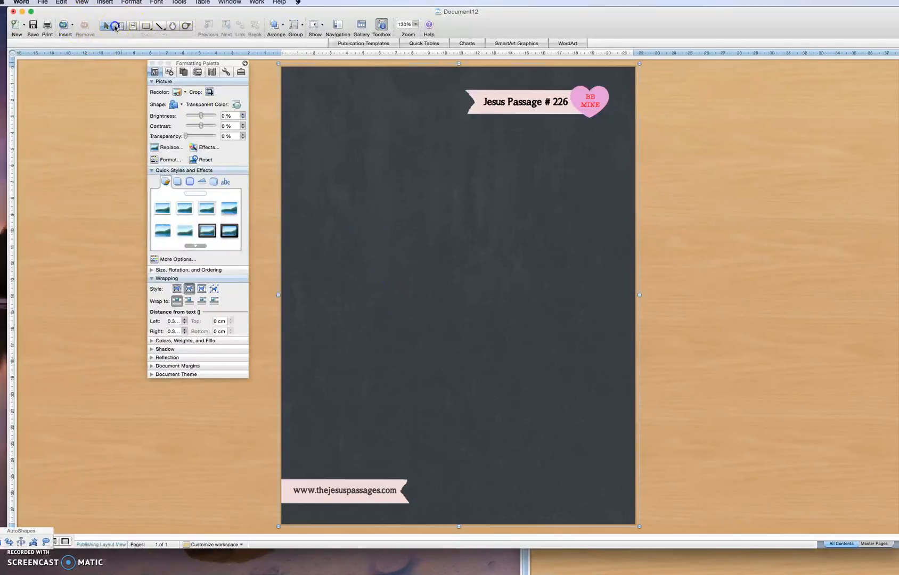
{"action": "left_click_drag", "start_coordinate": [422, 457], "coordinate": [630, 515]}
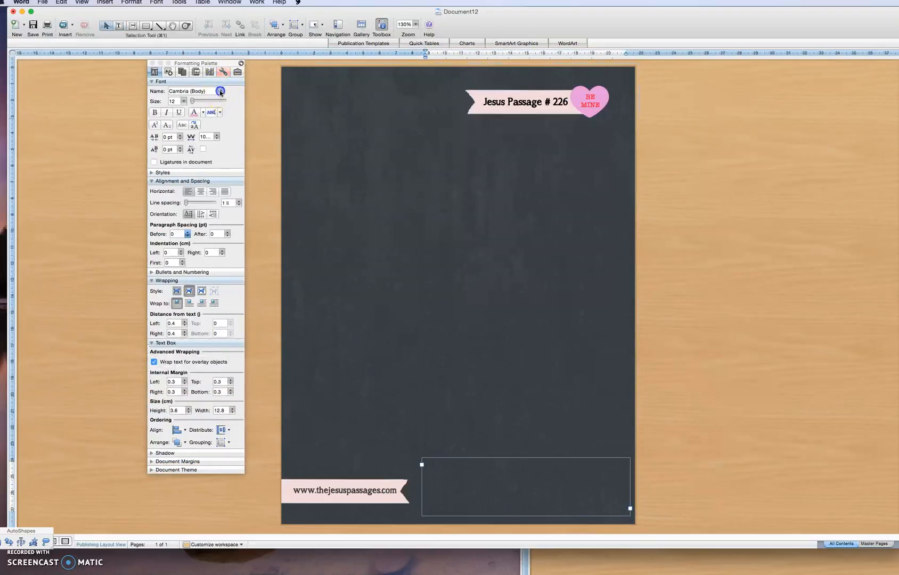
- Set the empty text box's font to KG Second Chances Sketch in a pale pink theme colour
{"action": "left_click", "coordinate": [220, 91]}
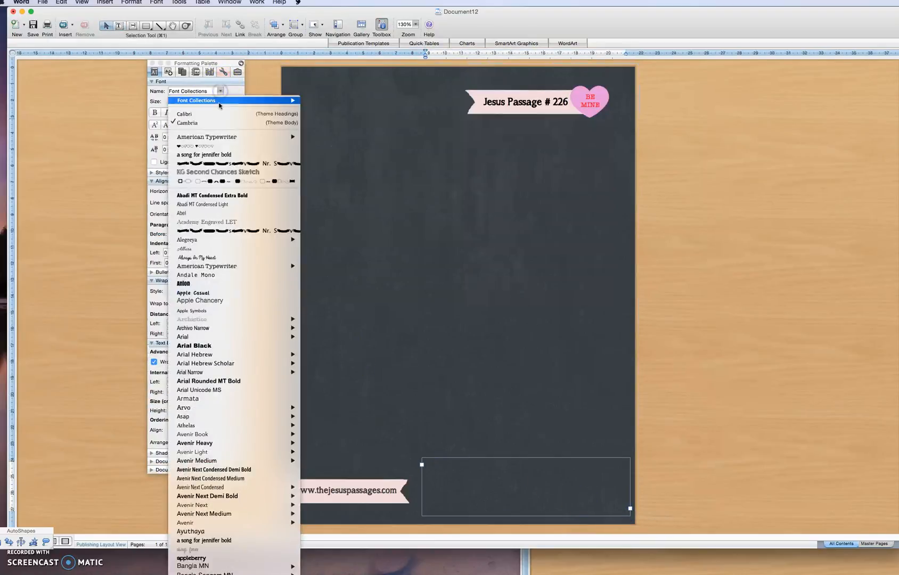
{"action": "left_click", "coordinate": [220, 173]}
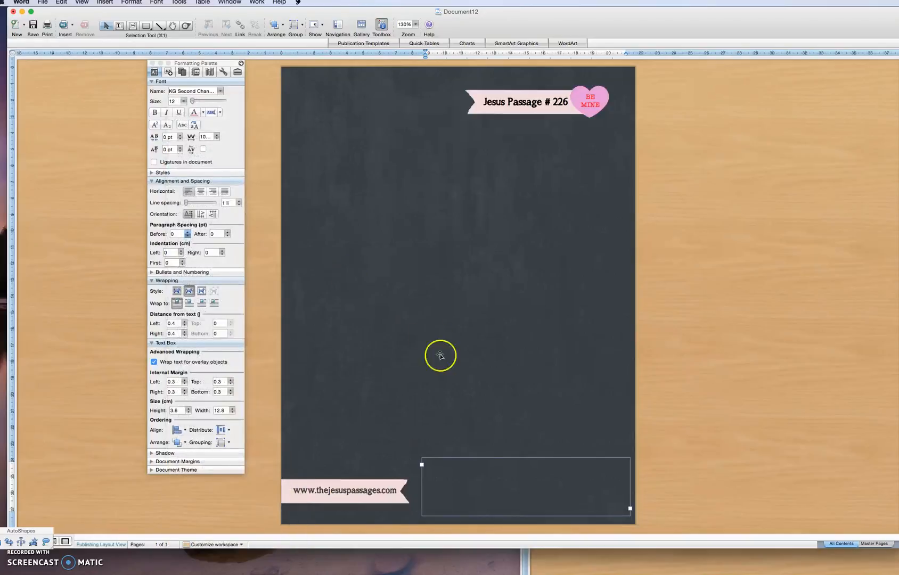
{"action": "left_click", "coordinate": [203, 112]}
{"action": "left_click", "coordinate": [223, 159]}
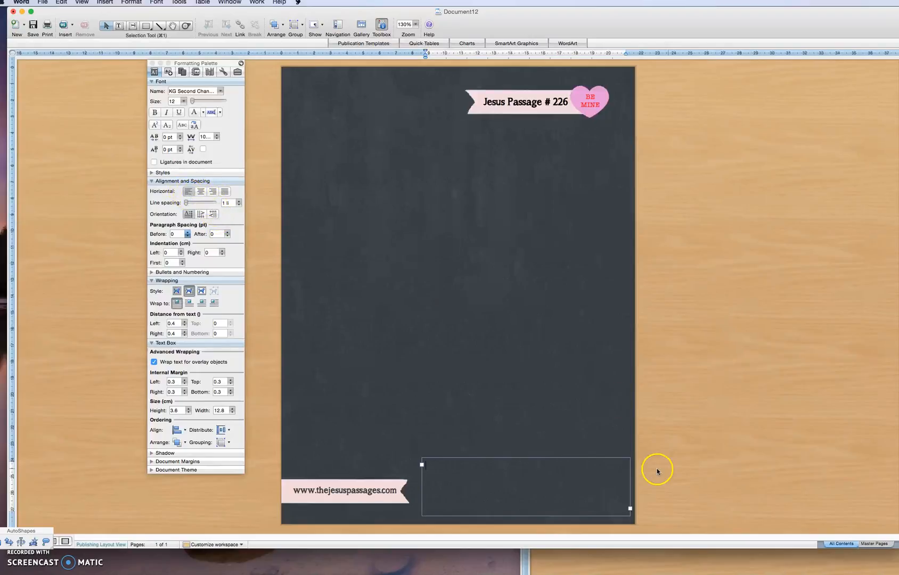
- Shift the text box slightly towards the website banner and justify its text
{"action": "mouse_move", "coordinate": [618, 465]}
{"action": "left_mouse_down"}
{"action": "mouse_move", "coordinate": [599, 499]}
{"action": "mouse_move", "coordinate": [611, 480]}
{"action": "mouse_move", "coordinate": [603, 471]}
{"action": "mouse_move", "coordinate": [611, 472]}
{"action": "left_mouse_up"}
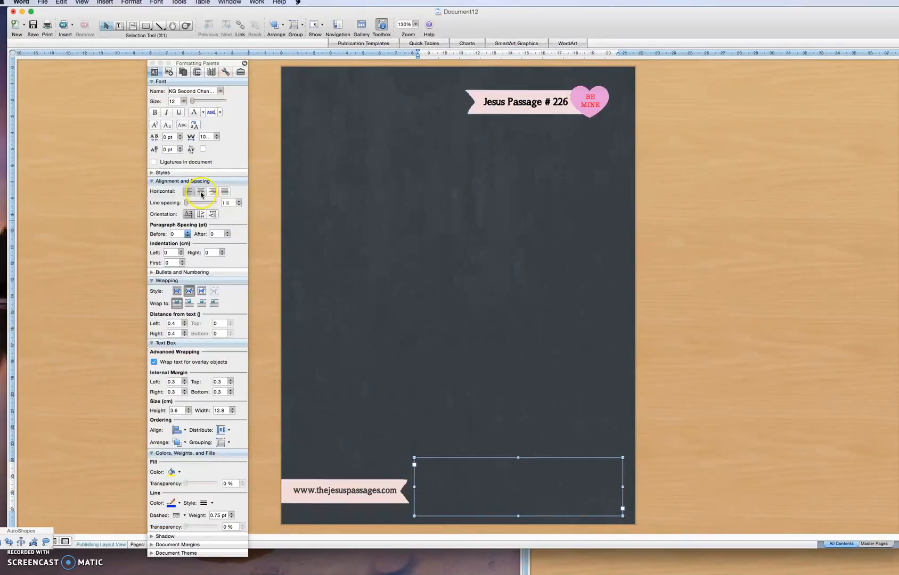
{"action": "left_click", "coordinate": [228, 195]}
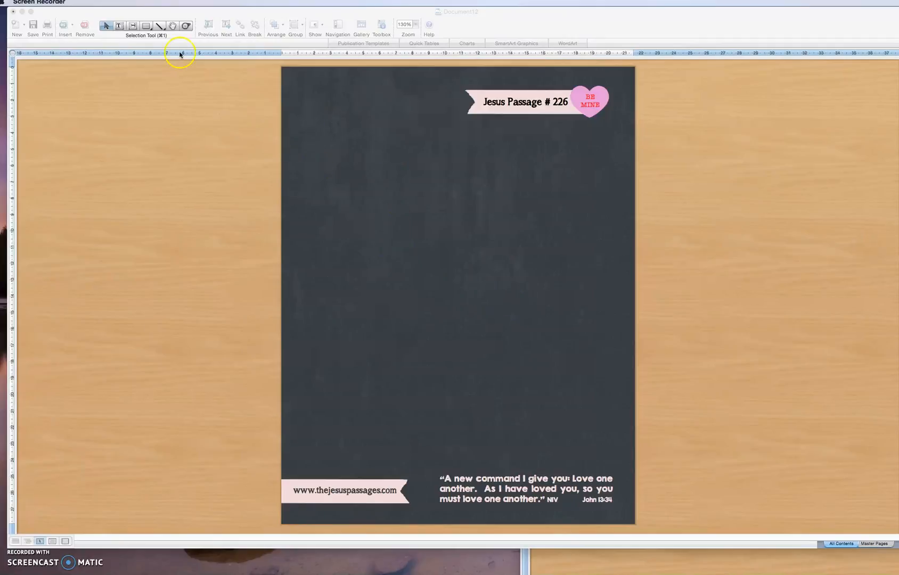
- Draw a text box about 6.6 cm wide and 8.6 cm high on the left half of the page, ready for text entry
{"action": "left_click", "coordinate": [119, 26]}
{"action": "left_click", "coordinate": [119, 27]}
{"action": "left_click_drag", "start_coordinate": [313, 222], "coordinate": [421, 362]}
{"action": "left_click", "coordinate": [325, 227]}
- Set the new text box's font to a KG Flavor and Frames symbol font
{"action": "left_click", "coordinate": [221, 92]}
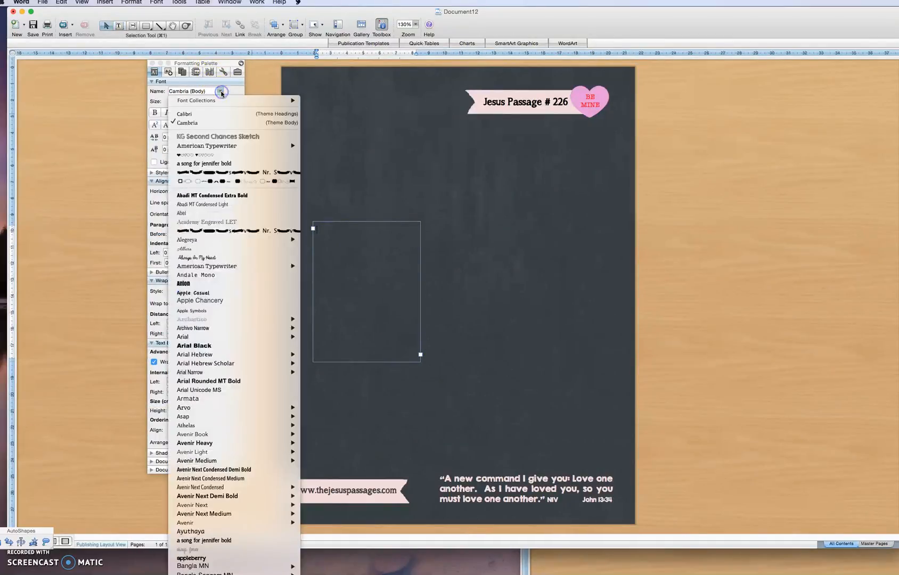
{"action": "scroll", "coordinate": [233, 373], "scroll_direction": "down", "scroll_amount": 10}
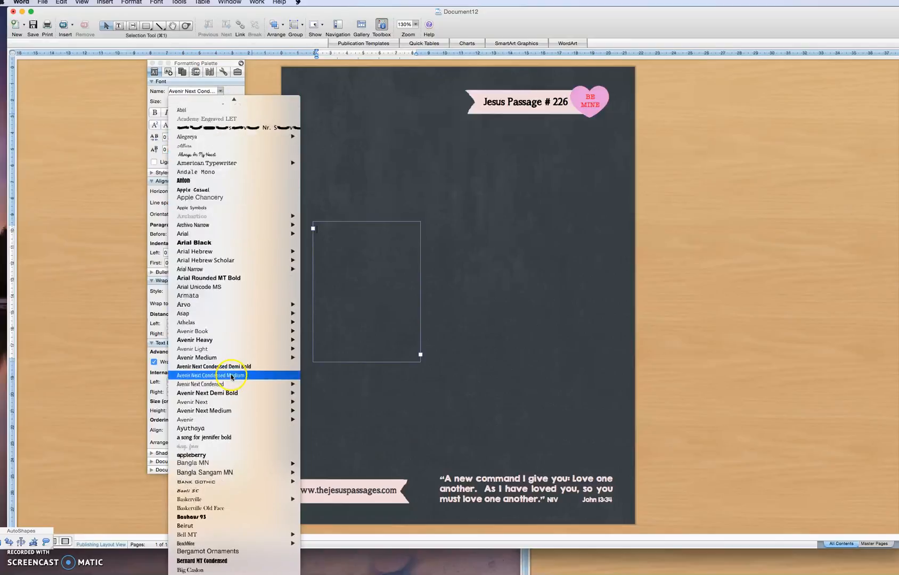
{"action": "scroll", "coordinate": [232, 375], "scroll_direction": "down", "scroll_amount": 10}
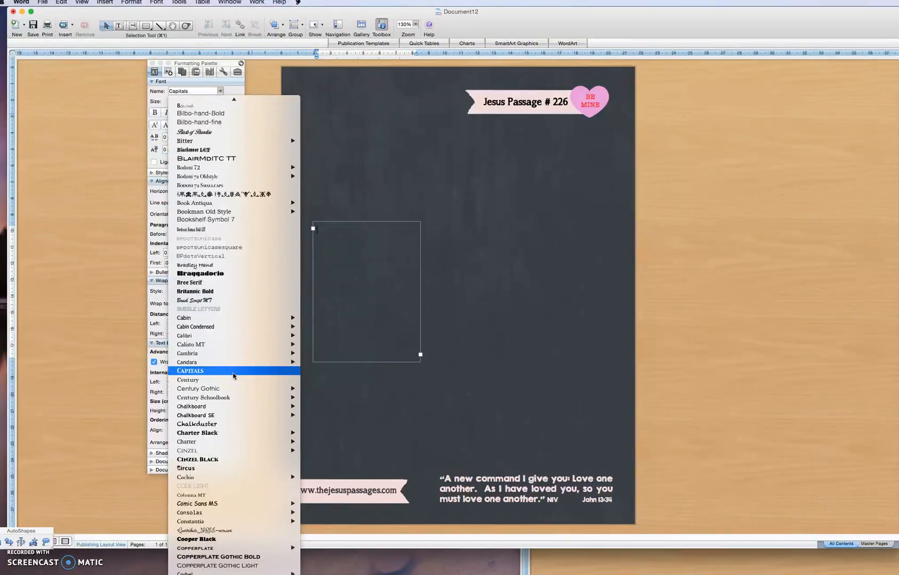
{"action": "scroll", "coordinate": [233, 375], "scroll_direction": "down", "scroll_amount": 12}
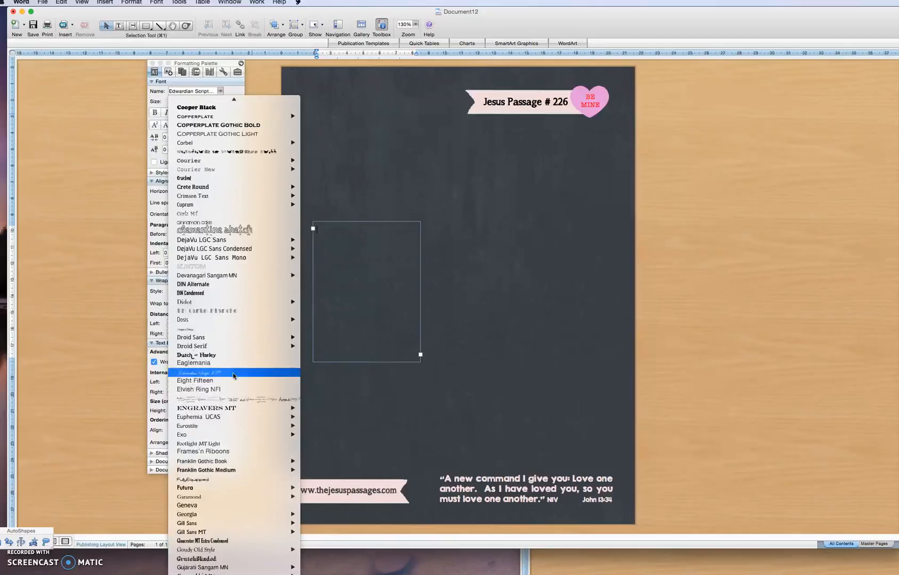
{"action": "scroll", "coordinate": [232, 375], "scroll_direction": "down", "scroll_amount": 3}
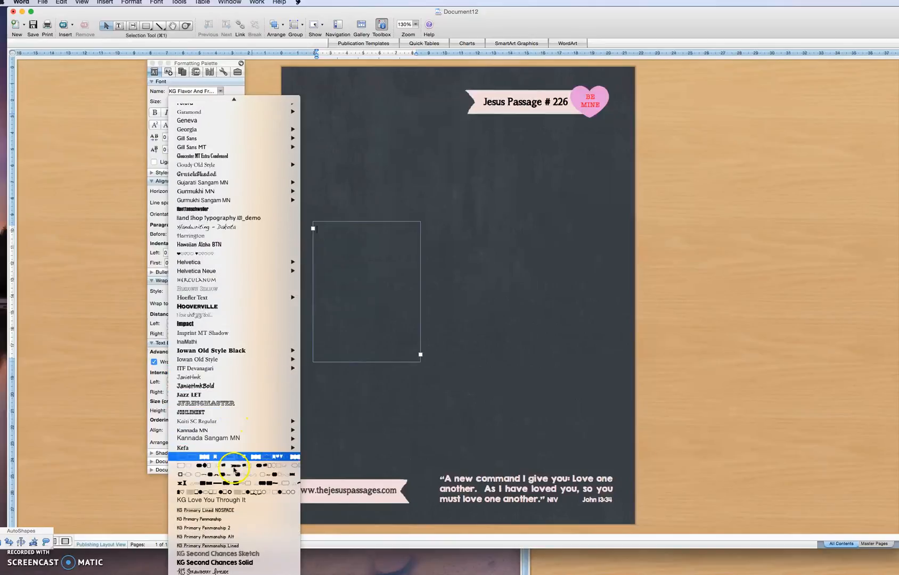
{"action": "left_click", "coordinate": [232, 475]}
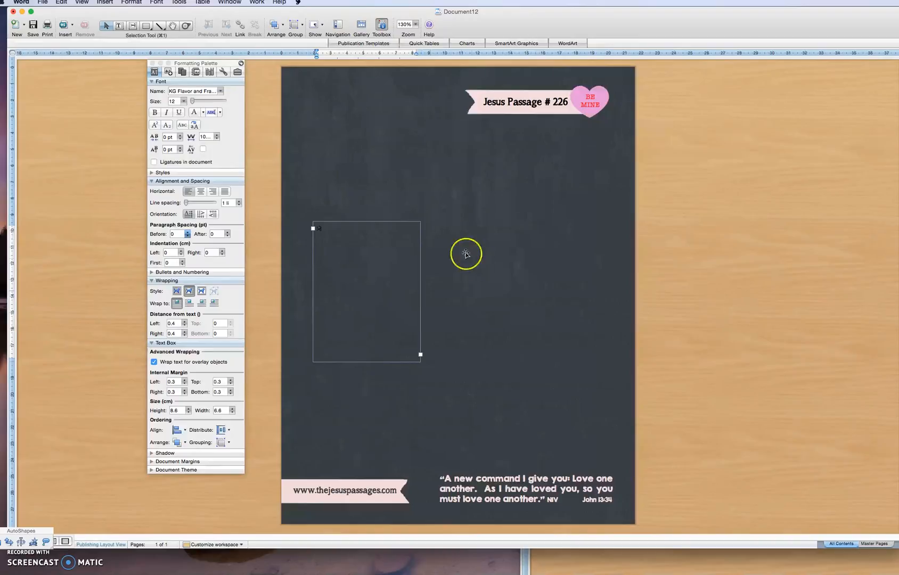
- Enlarge the ribbon badge symbol to a font size of 150
{"action": "left_click", "coordinate": [325, 227]}
{"action": "left_click", "coordinate": [177, 101]}
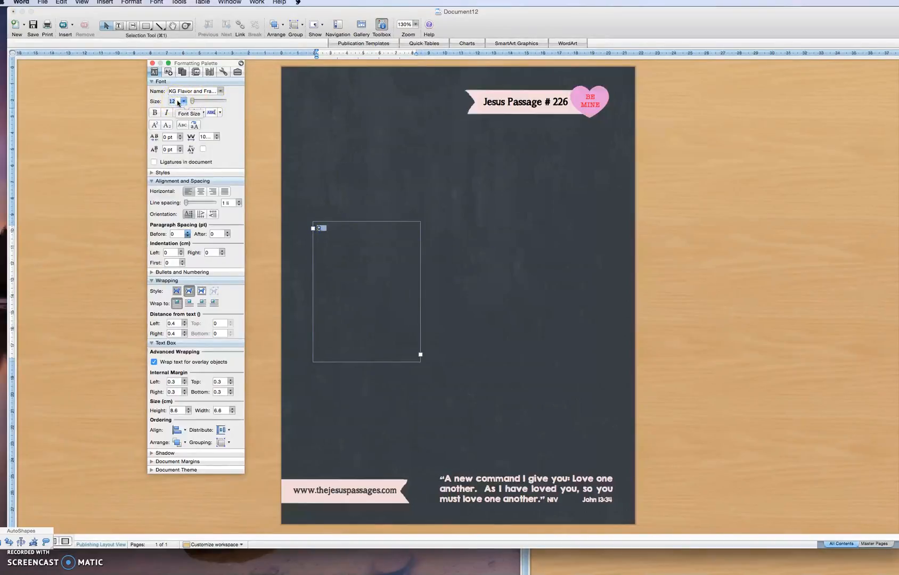
{"action": "type", "text": "150"}
{"action": "key", "text": "Return"}
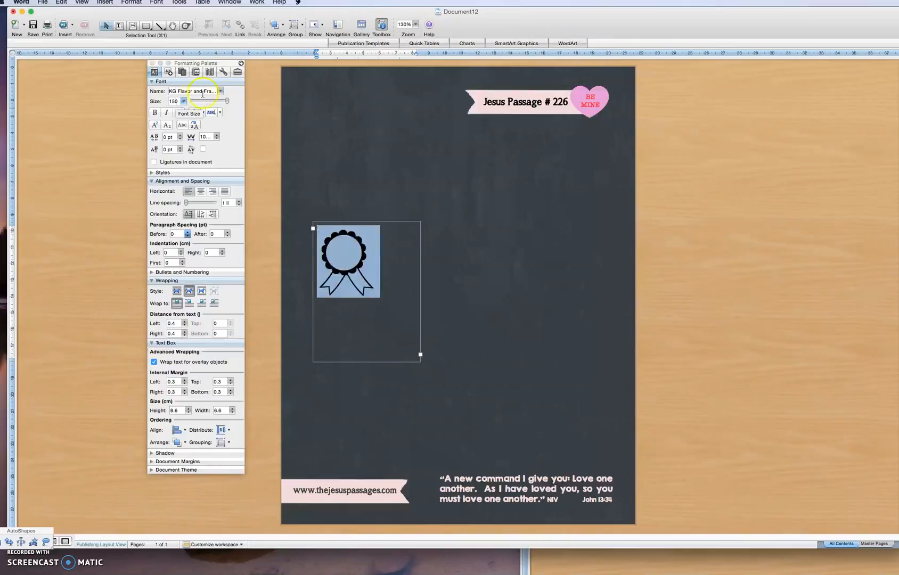
- Recolour the ribbon badge with a custom pink from the extended colour choices
{"action": "left_click", "coordinate": [203, 113]}
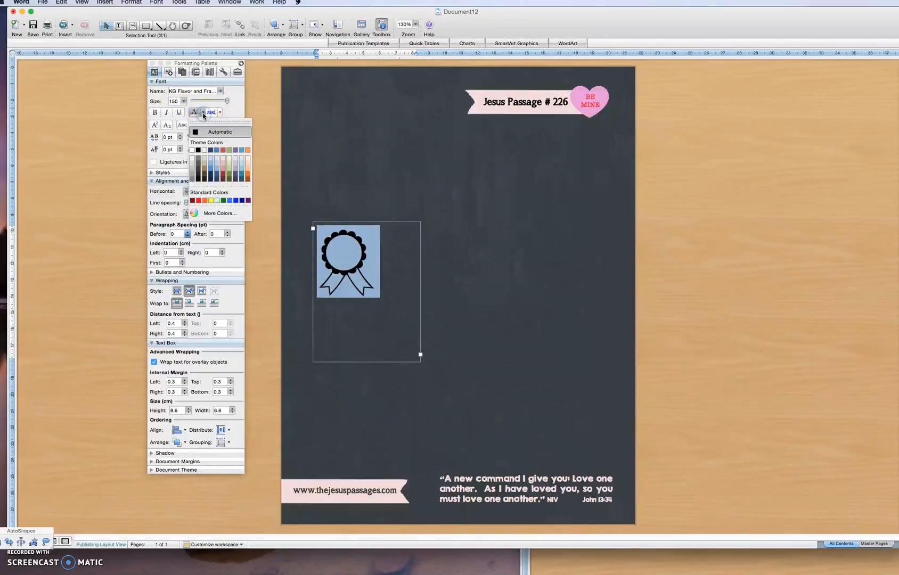
{"action": "left_click", "coordinate": [221, 213]}
{"action": "left_click", "coordinate": [543, 229]}
{"action": "left_click", "coordinate": [575, 242]}
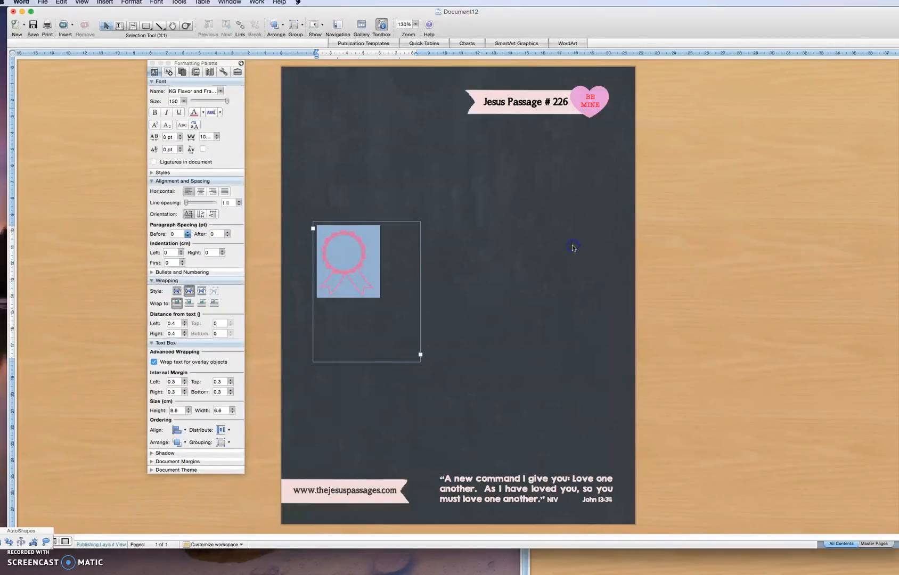
{"action": "left_click", "coordinate": [386, 283]}
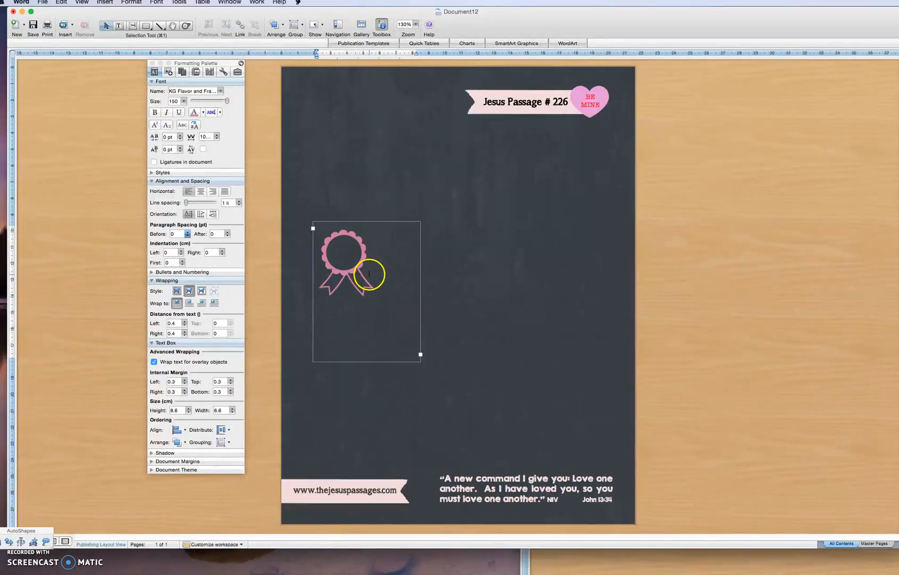
{"action": "left_click", "coordinate": [419, 277]}
{"action": "left_click", "coordinate": [400, 276]}
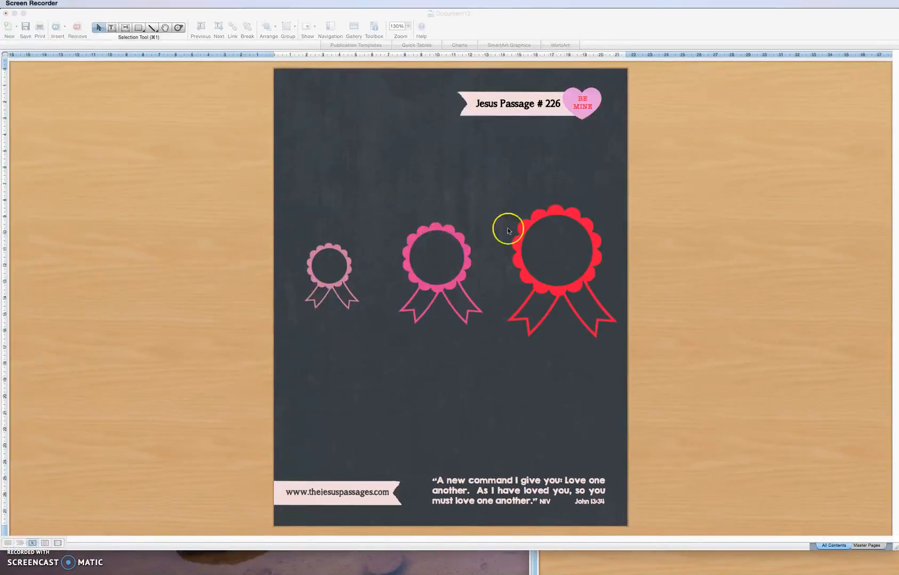
- Examine the font sizes and text box settings of the three ribbon badges one after another
{"action": "left_click", "coordinate": [431, 263]}
{"action": "left_click", "coordinate": [353, 274]}
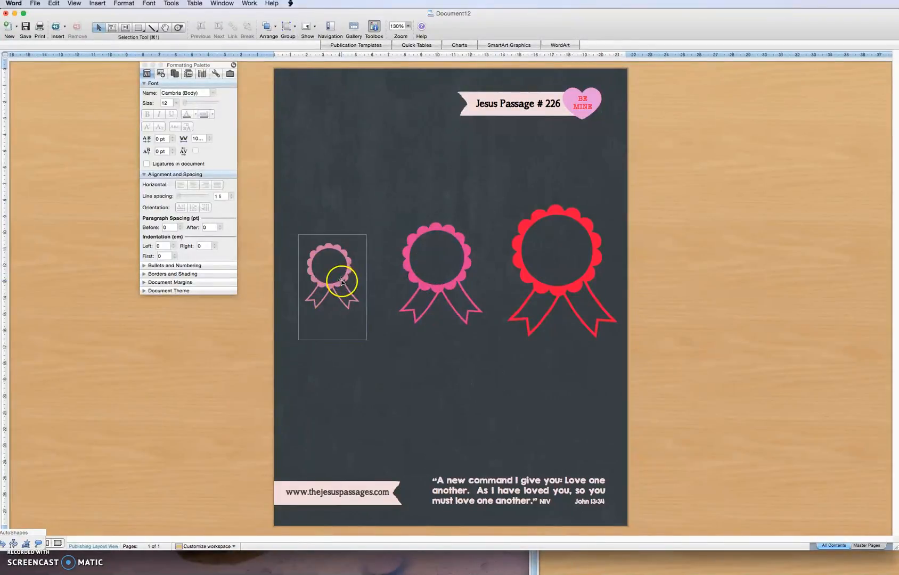
{"action": "left_click", "coordinate": [420, 275]}
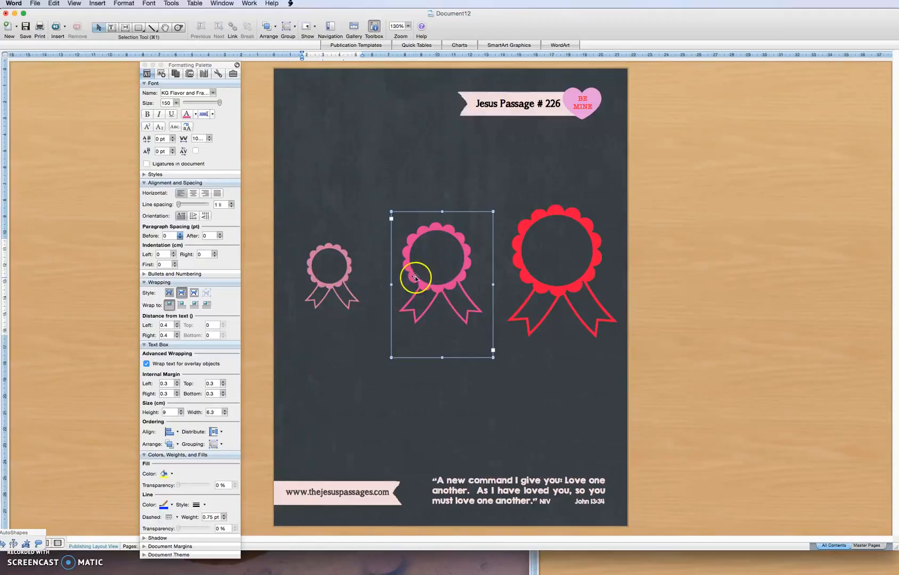
{"action": "left_click", "coordinate": [350, 282]}
{"action": "left_click", "coordinate": [431, 269]}
{"action": "left_click", "coordinate": [556, 273]}
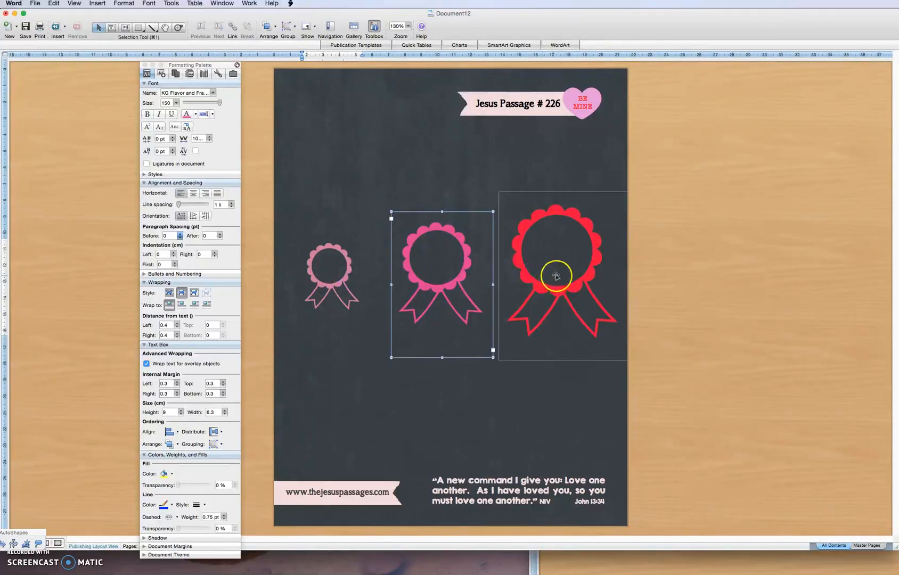
{"action": "left_click", "coordinate": [515, 270]}
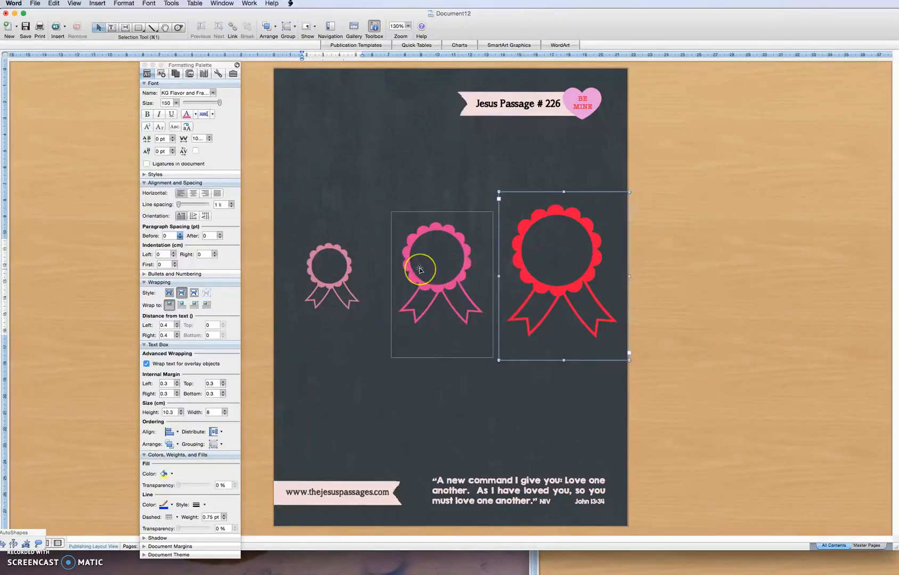
{"action": "left_click", "coordinate": [579, 270]}
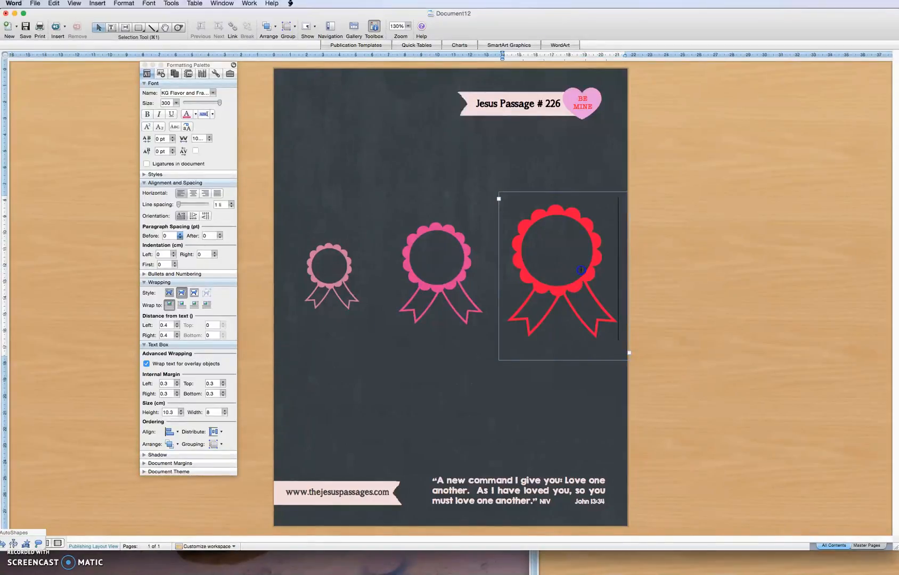
- Move the middle pink badge slightly towards the small badge
{"action": "left_click_drag", "start_coordinate": [405, 275], "coordinate": [405, 282]}
{"action": "left_click", "coordinate": [343, 287]}
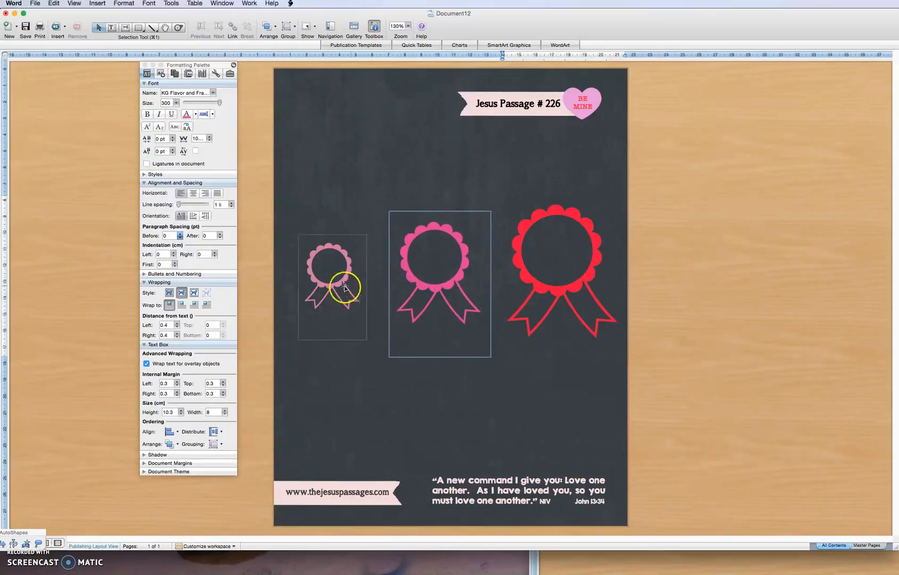
{"action": "left_click", "coordinate": [410, 274]}
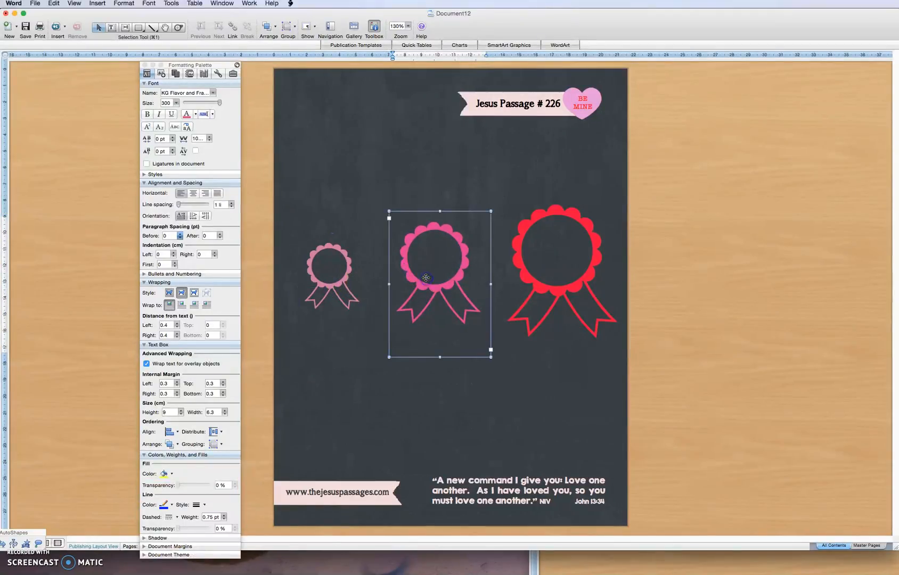
{"action": "left_click", "coordinate": [336, 278]}
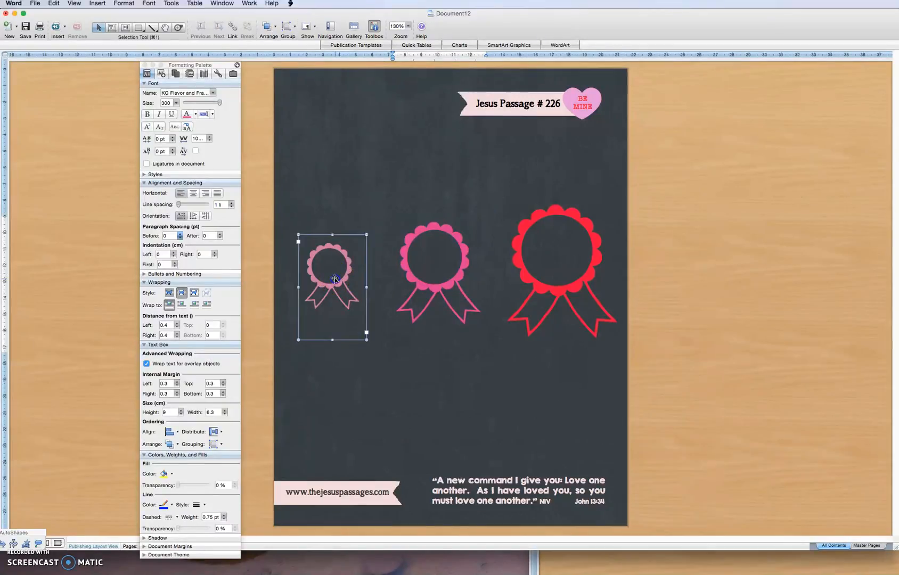
{"action": "left_click", "coordinate": [432, 275]}
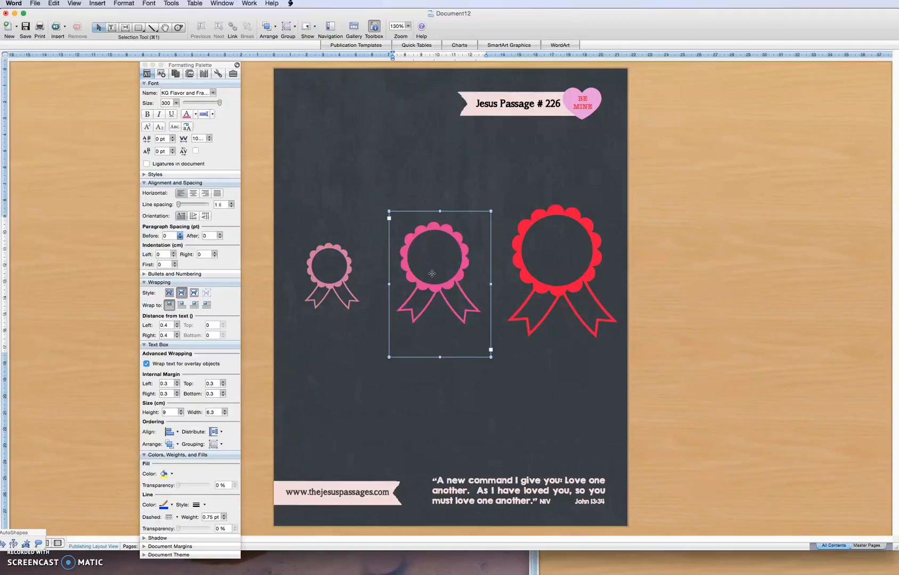
- Set the wrapping of the large red badge's text box to None
{"action": "left_click", "coordinate": [535, 272]}
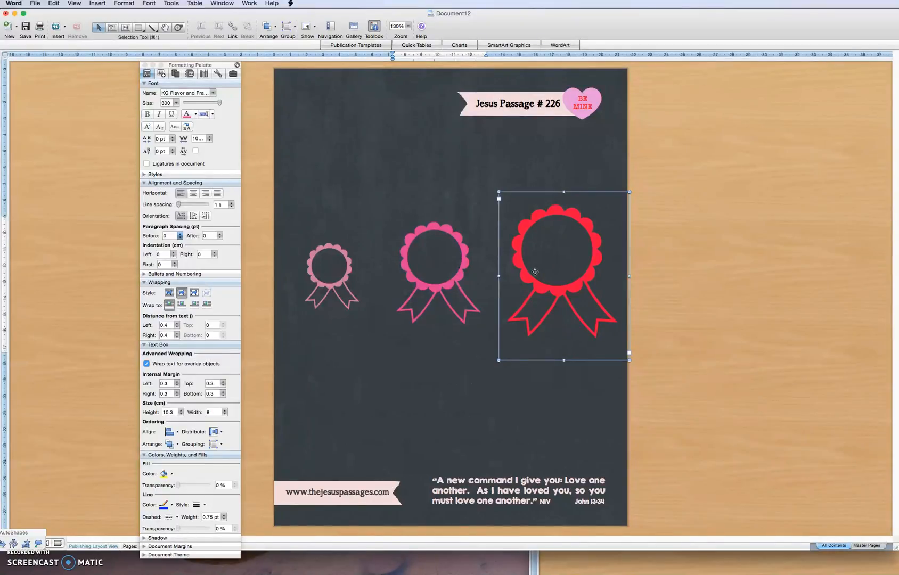
{"action": "left_click", "coordinate": [536, 273]}
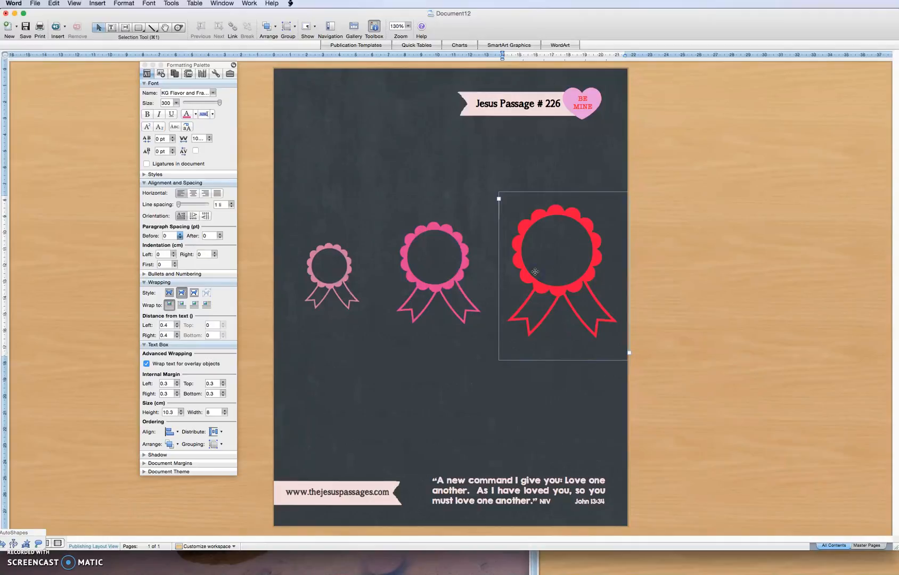
{"action": "left_click", "coordinate": [538, 291]}
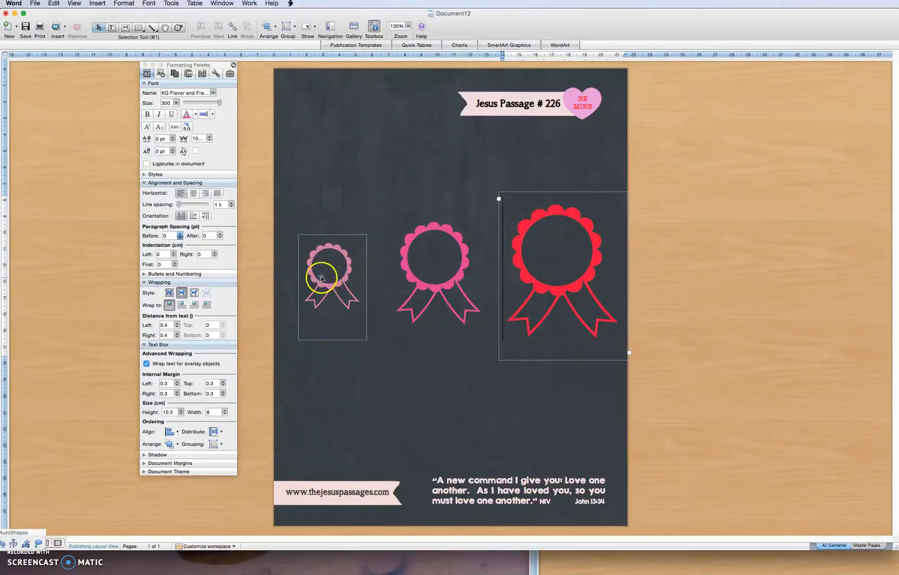
{"action": "left_click", "coordinate": [409, 236]}
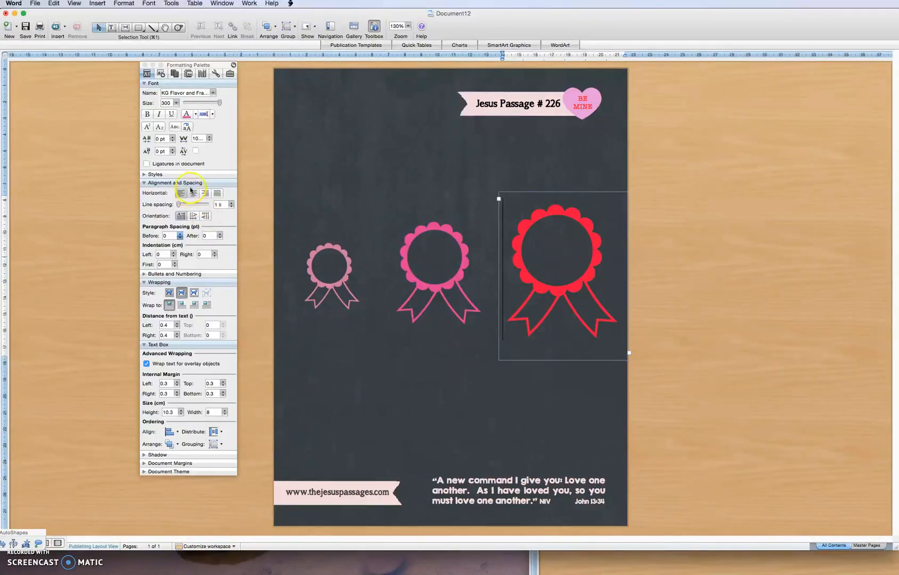
{"action": "left_click", "coordinate": [169, 292]}
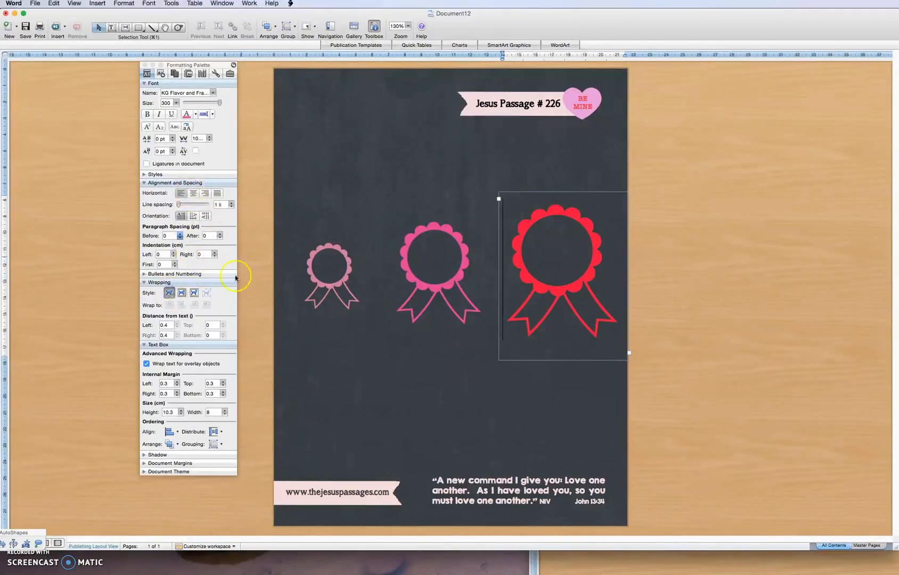
- Draw a text box about 2 cm wide and 1.9 cm high inside the small badge, with wrapping set to None
{"action": "left_click", "coordinate": [311, 251]}
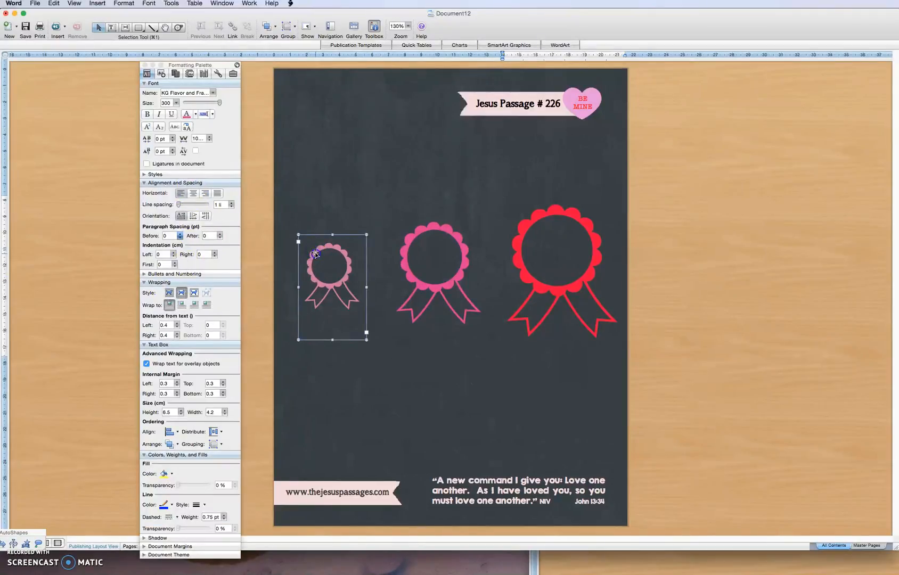
{"action": "left_click", "coordinate": [113, 28]}
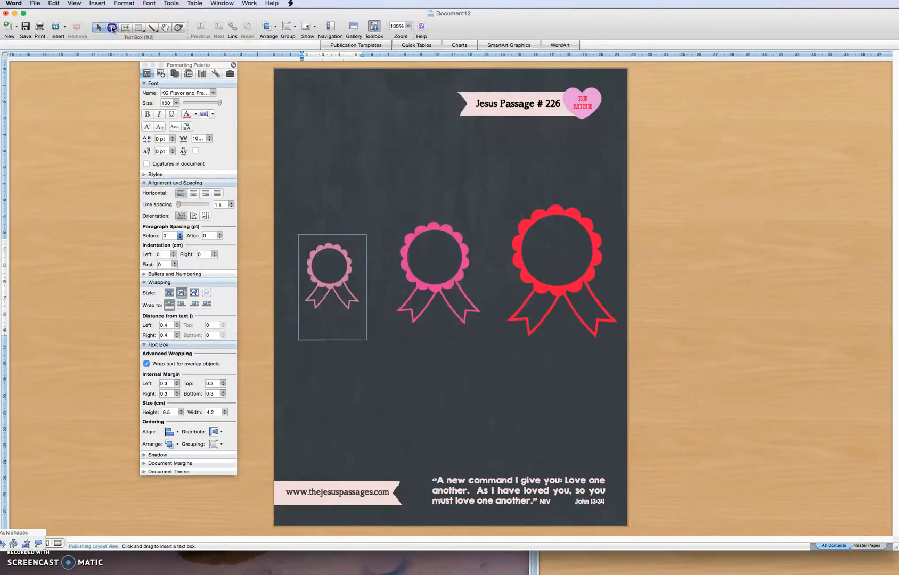
{"action": "left_click_drag", "start_coordinate": [310, 255], "coordinate": [346, 283]}
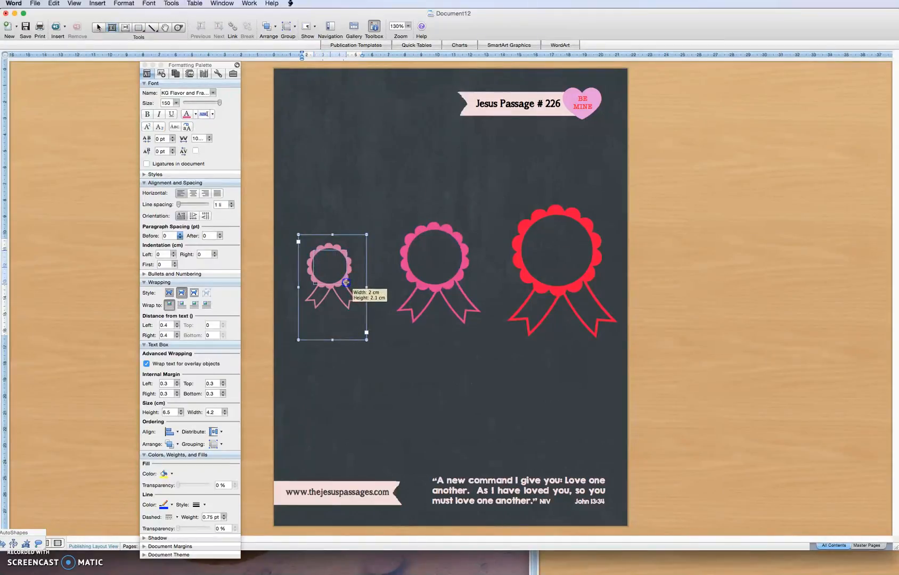
{"action": "left_click_drag", "start_coordinate": [346, 282], "coordinate": [346, 281]}
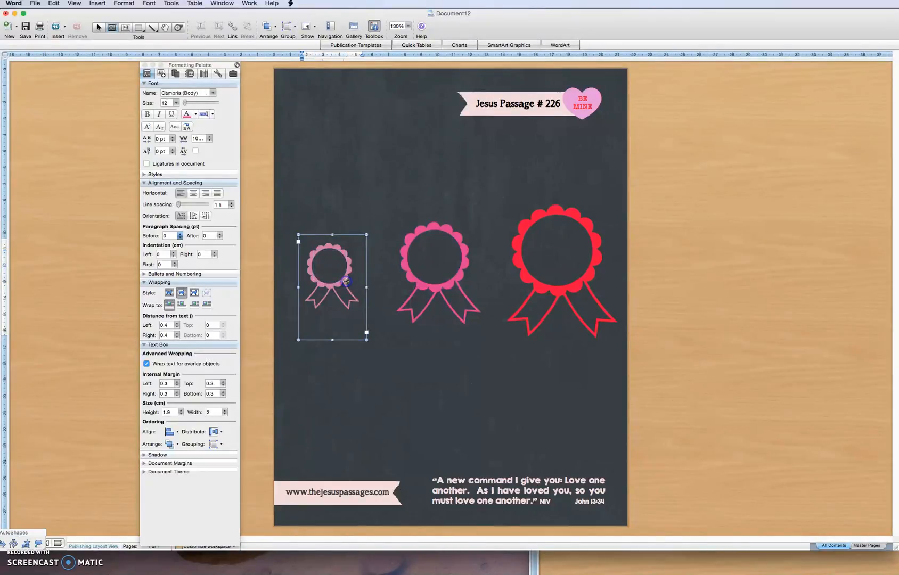
{"action": "left_click", "coordinate": [169, 293]}
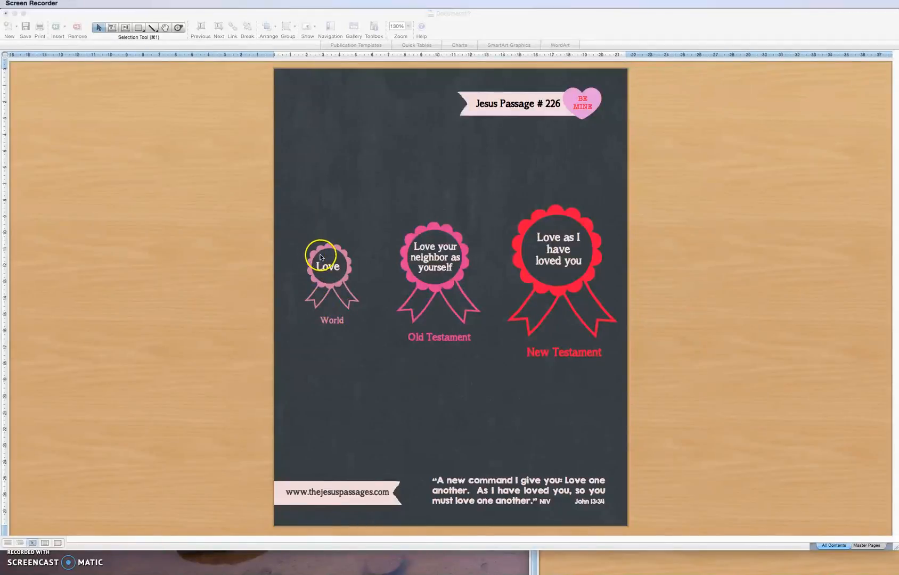
- Centre the "Love" text inside the small badge, about 2.5 cm from the page's left edge and 11.6 cm from its top
{"action": "left_click", "coordinate": [325, 266]}
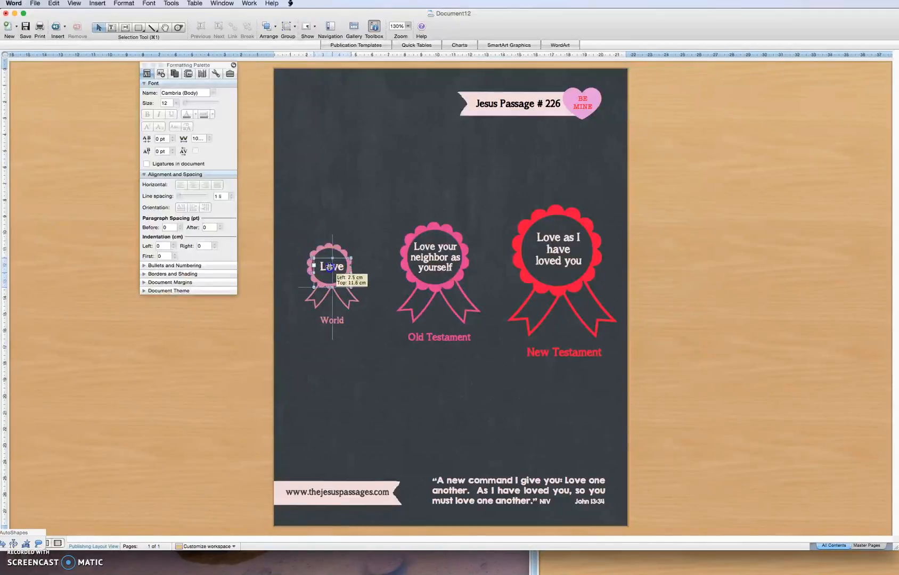